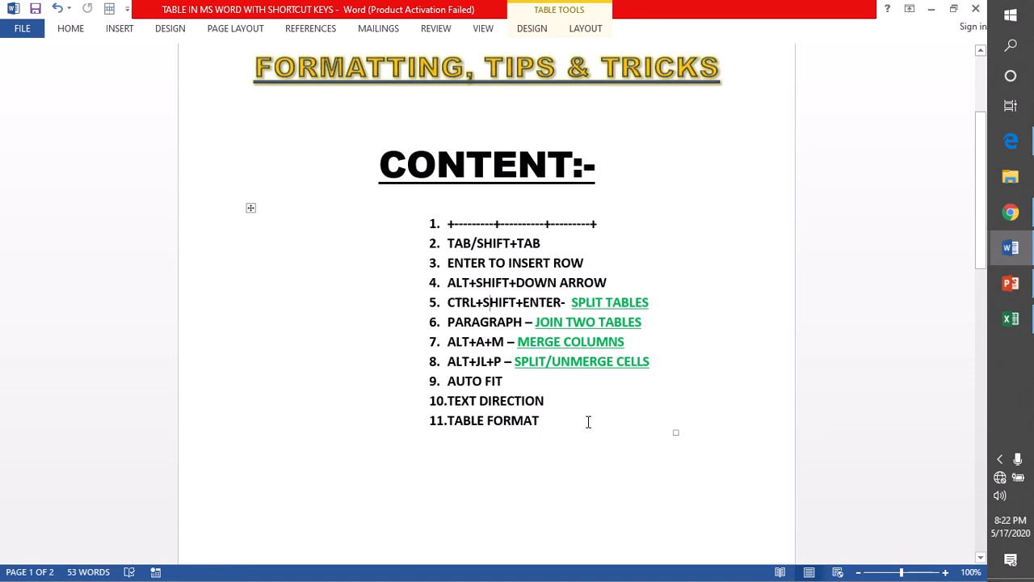
Insert a table with seven columns and four rows on the blank line below the content list
scroll(588, 421, "down", 3)
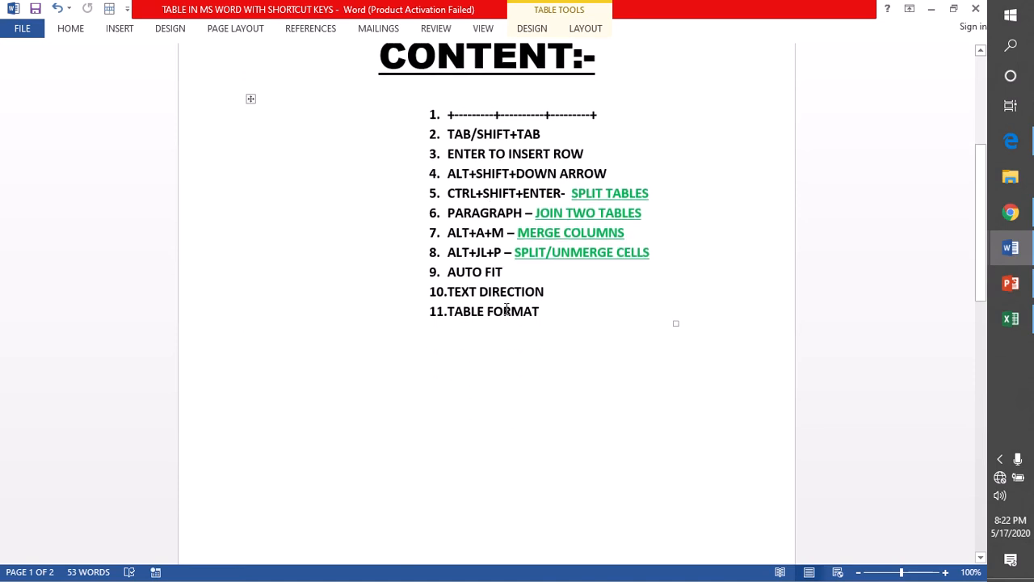
left_click(287, 388)
left_click(70, 31)
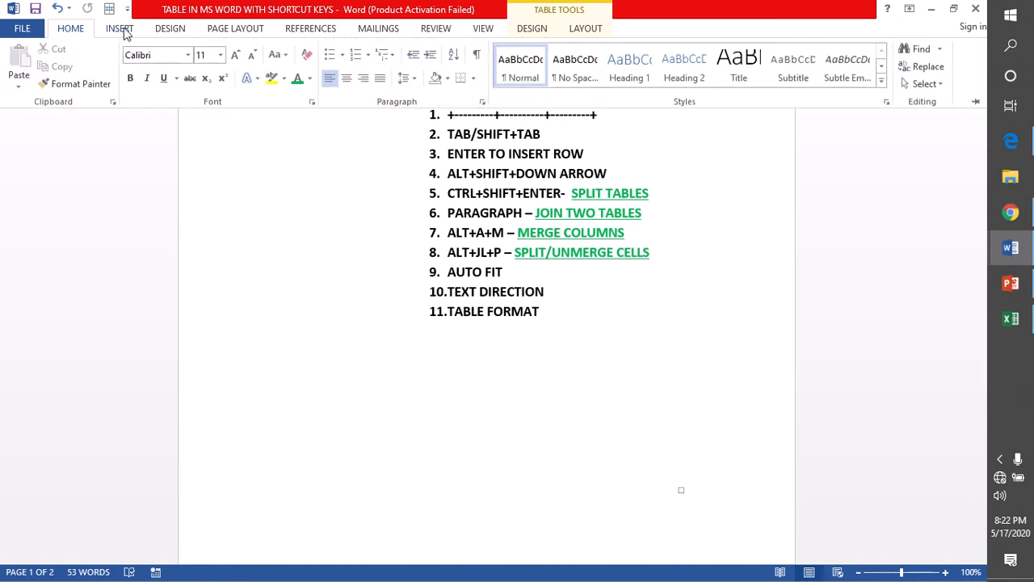
left_click(121, 29)
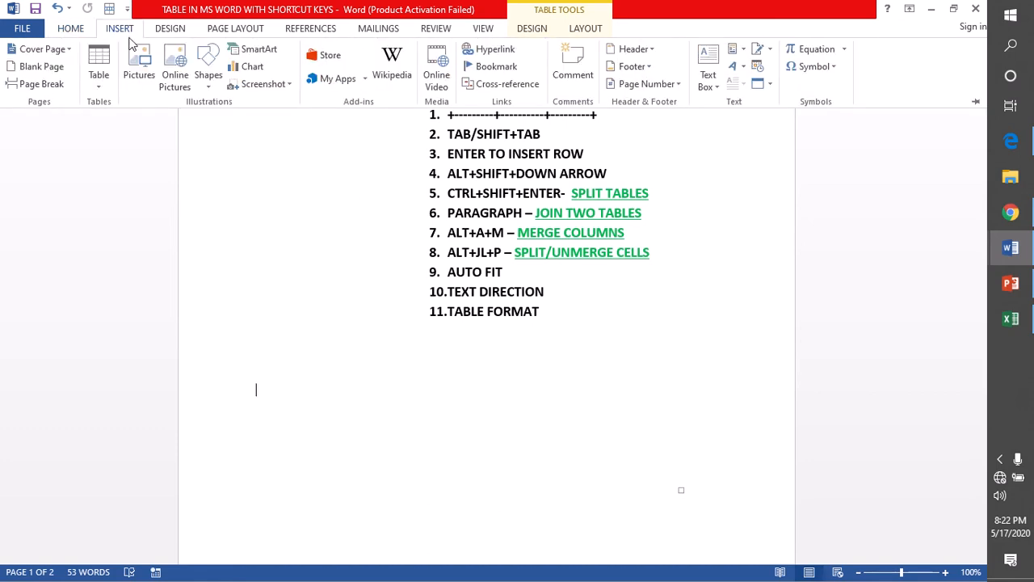
left_click(100, 81)
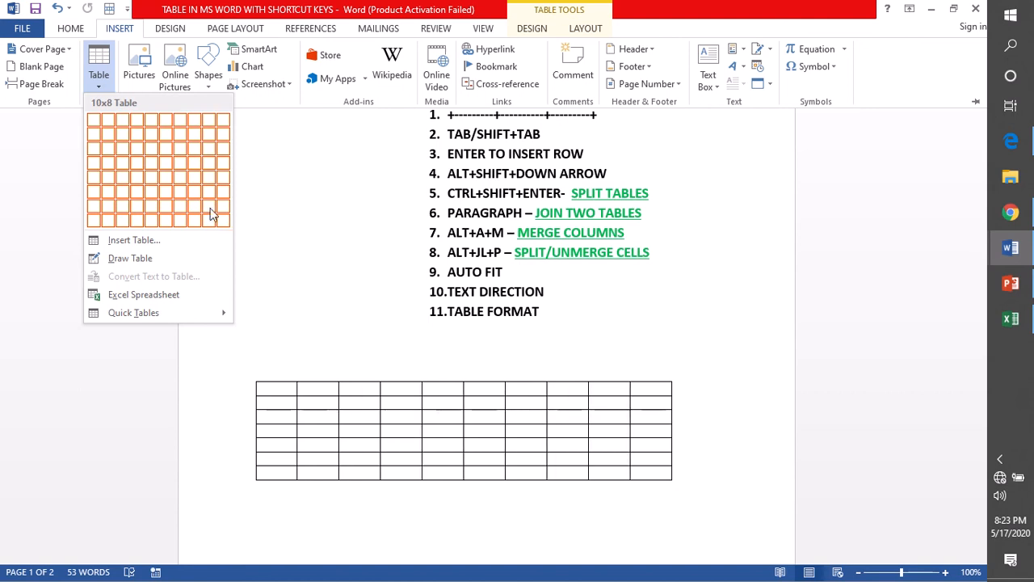
left_click(182, 160)
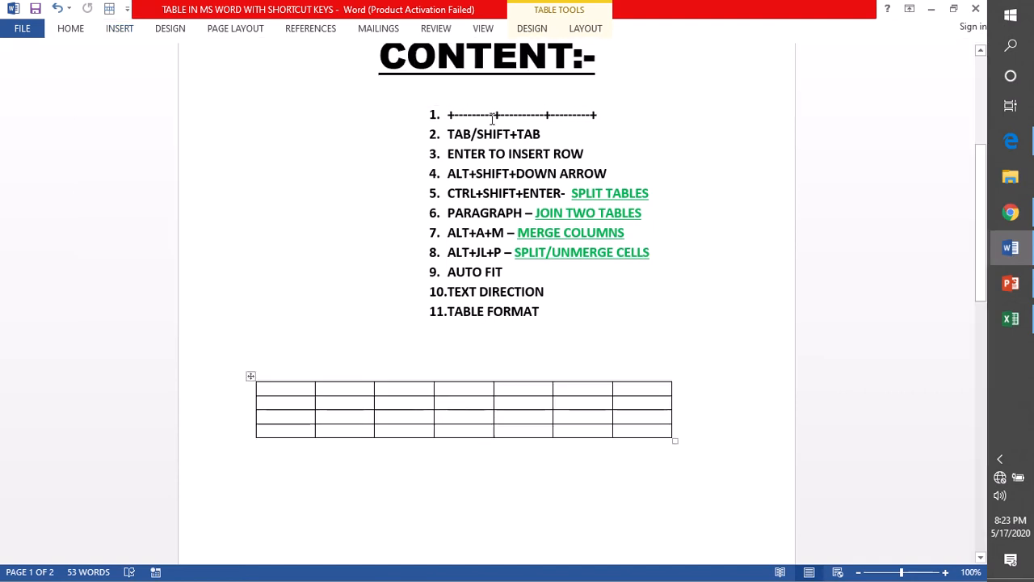
Create a one-row table above the grid from a line of pluses and hyphens, ending it with the pattern copied from list item 1
left_click_drag(450, 113, 602, 106)
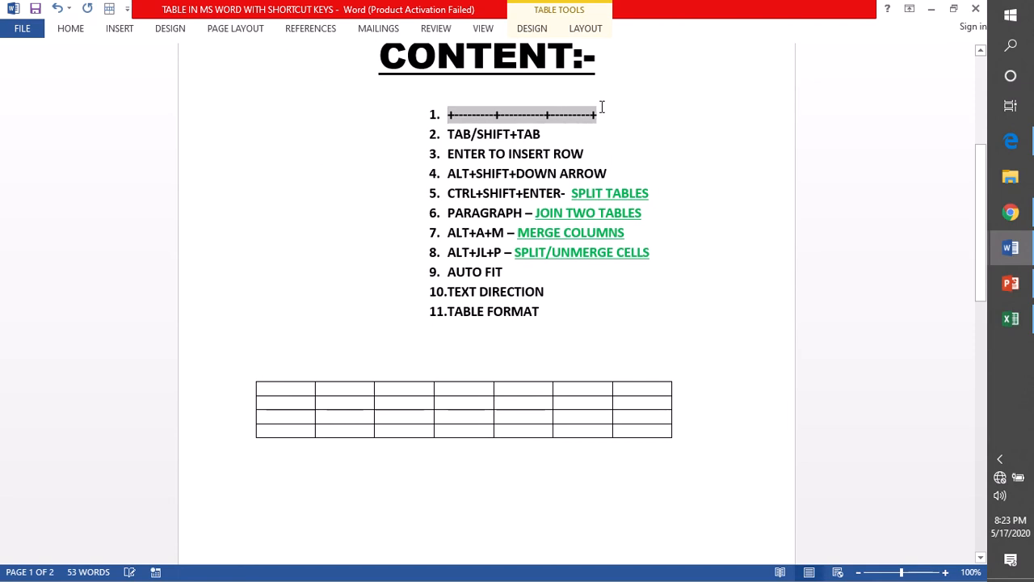
key("ctrl+c")
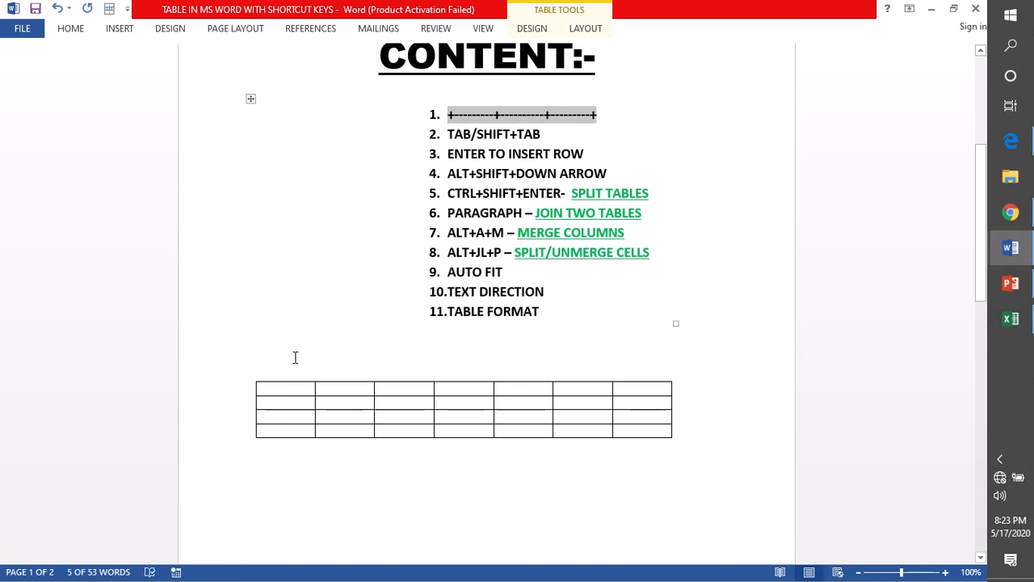
left_click(286, 357)
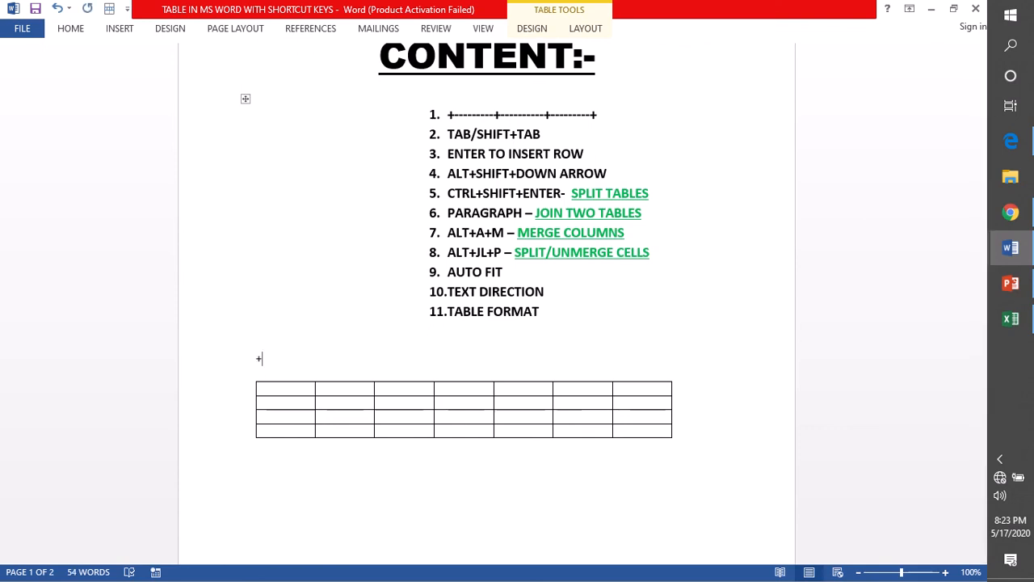
type("+-------+")
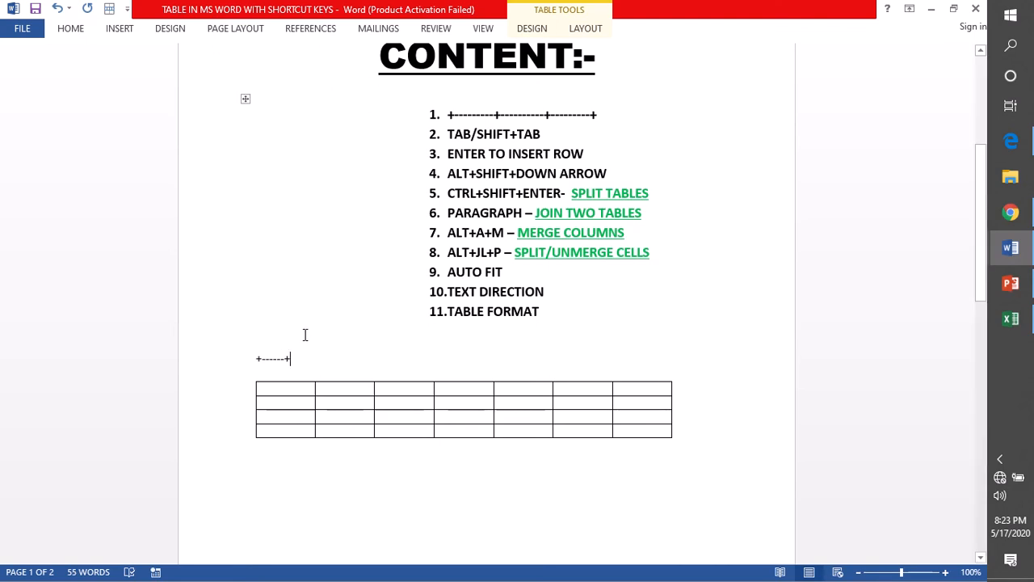
type("------0-")
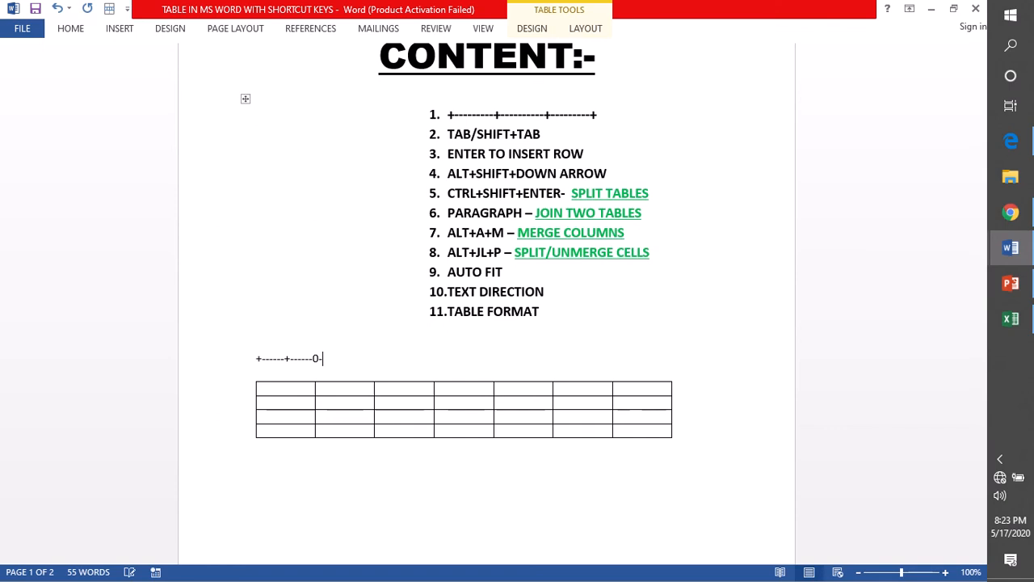
key("BackSpace")
key("BackSpace")
key("ctrl+v")
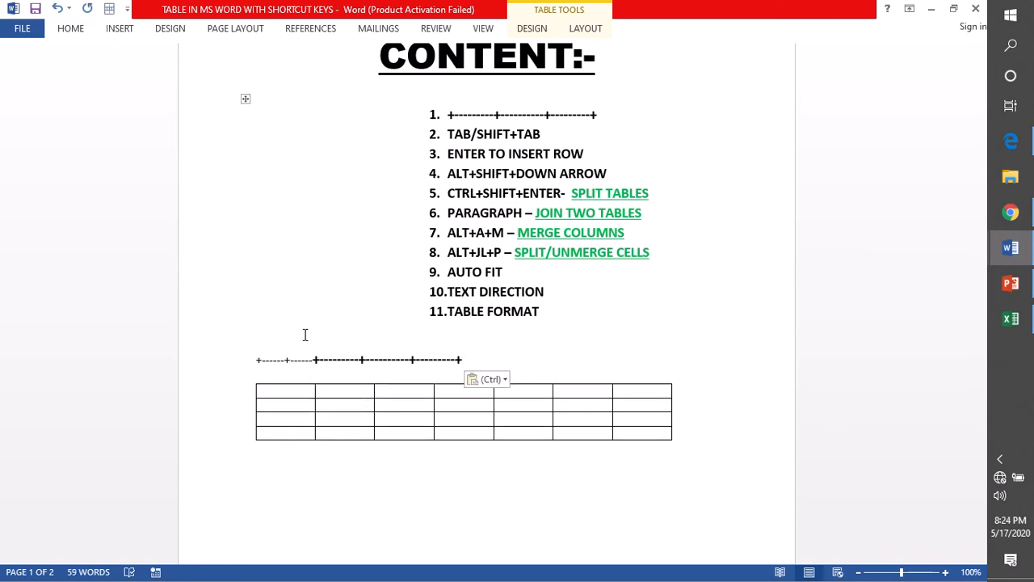
key("Return")
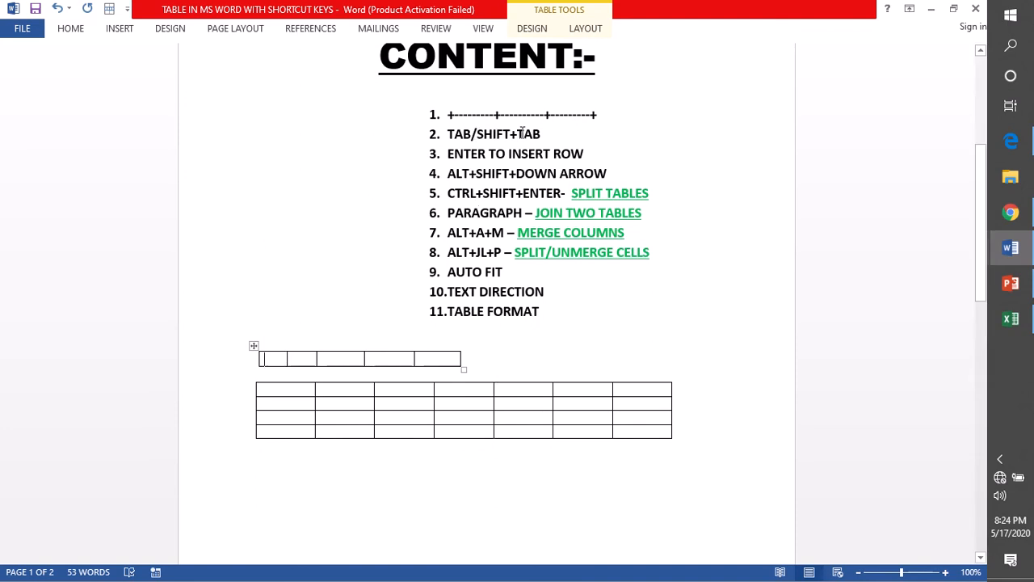
Number the first column of the four-row table from 1 to 4
left_click(286, 390)
type("1 ")
type("2")
left_click(284, 418)
type("3")
left_click(274, 432)
type("4")
Fill the rest of row 1 with 34, 5654656, 4353453, YTRYR, 4354 and 54654
left_click(348, 393)
type("34")
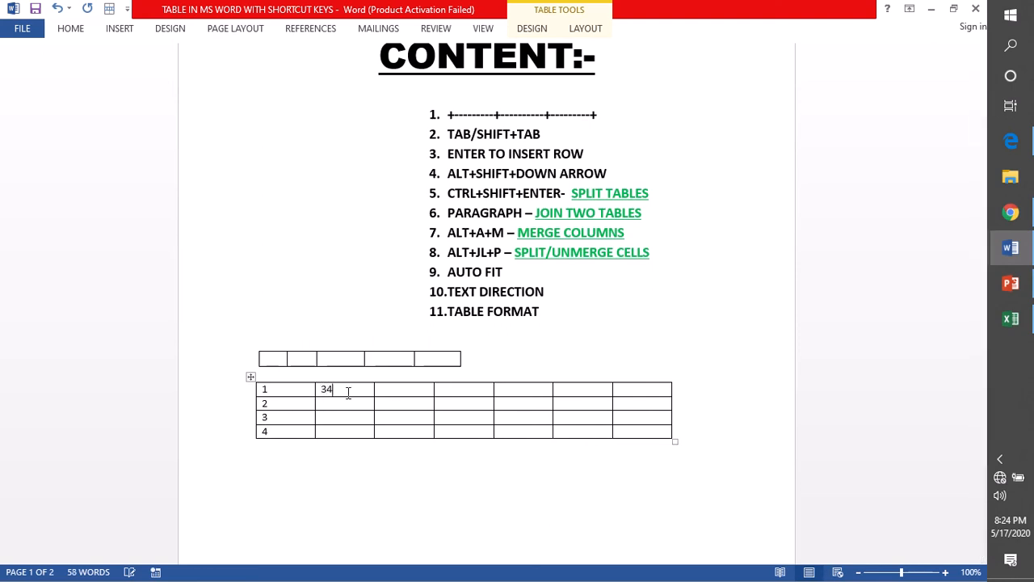
left_click(400, 395)
type("5654656")
key("Tab")
type("4353453")
key("Tab")
type("YTRYR")
key("Tab")
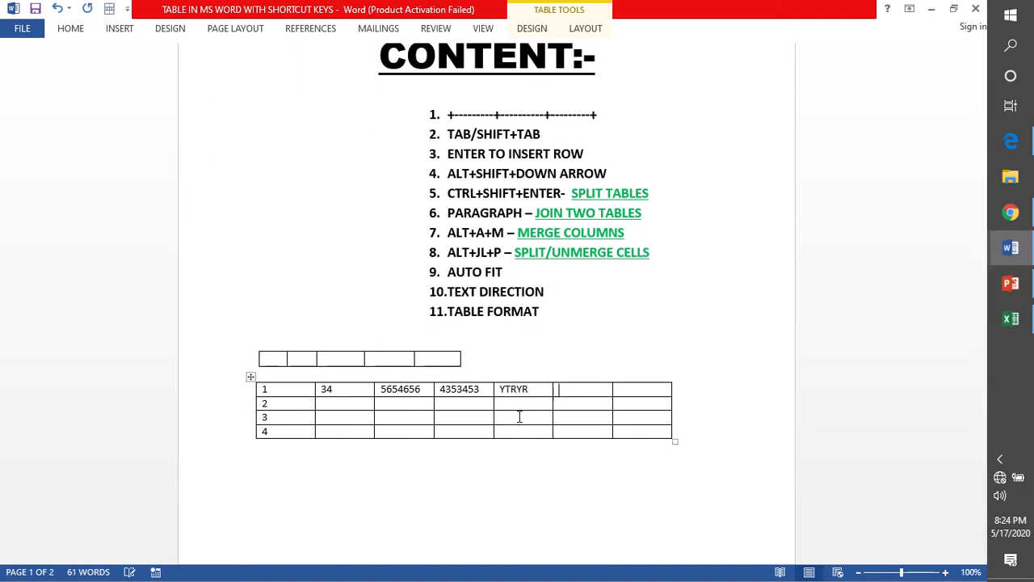
type("4354")
key("Tab")
type("54654")
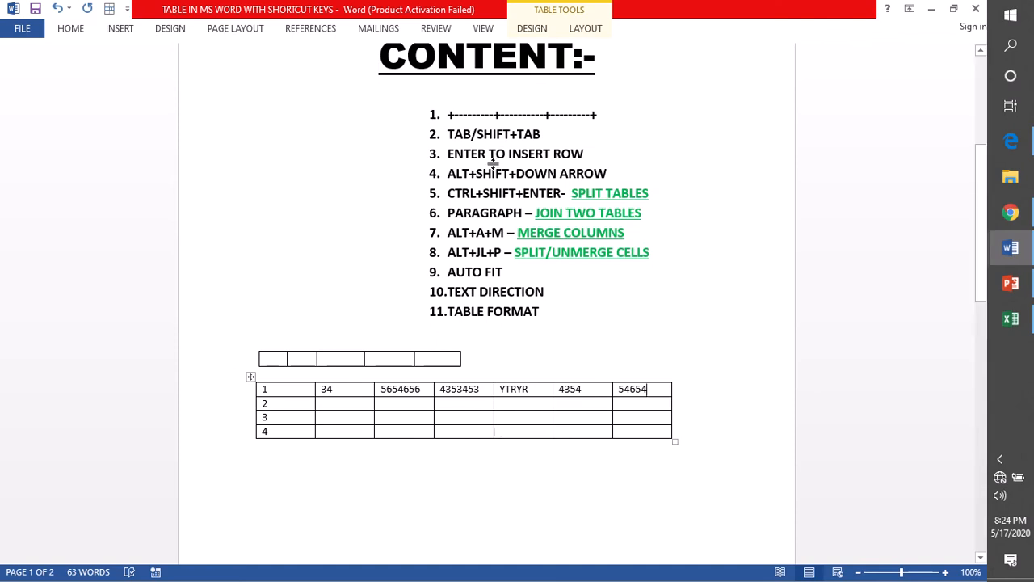
Go back through row 1 to its third cell and replace the content with SYSTEMWEBTECH
key("shift+Tab")
key("shift+Tab")
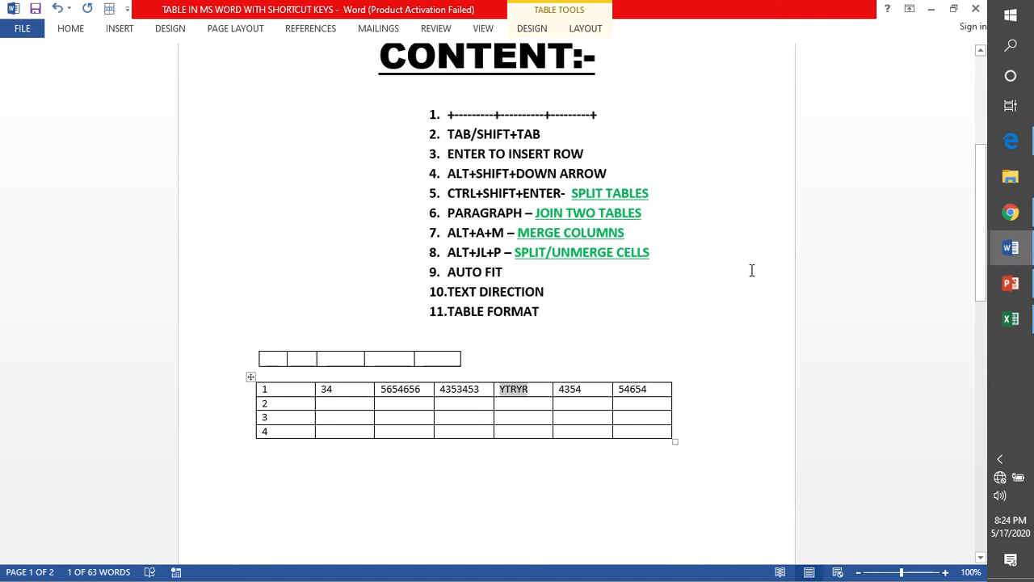
key("shift+Tab")
key("shift+Tab")
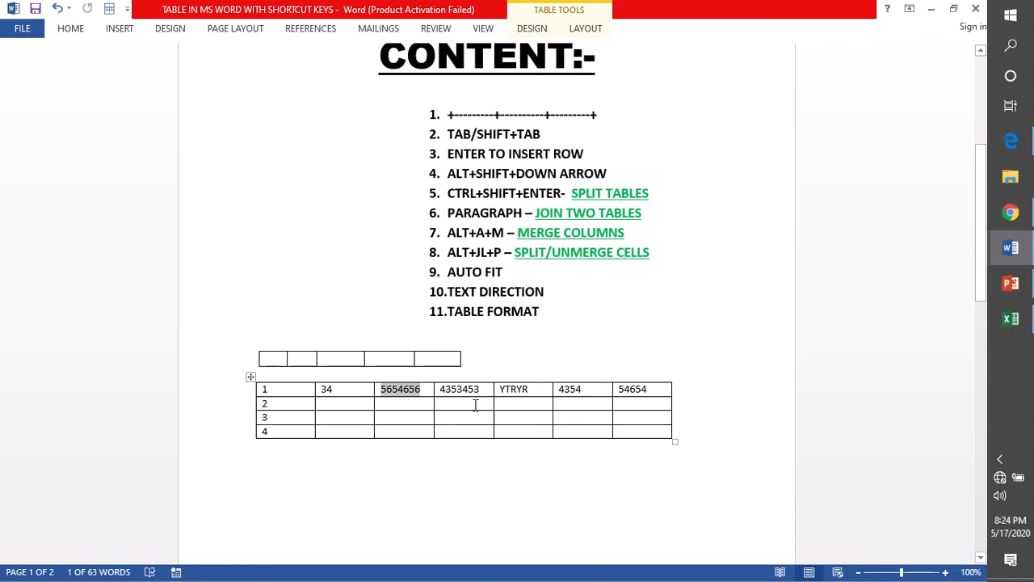
key("Delete")
type("SYSTEMWEBTE")
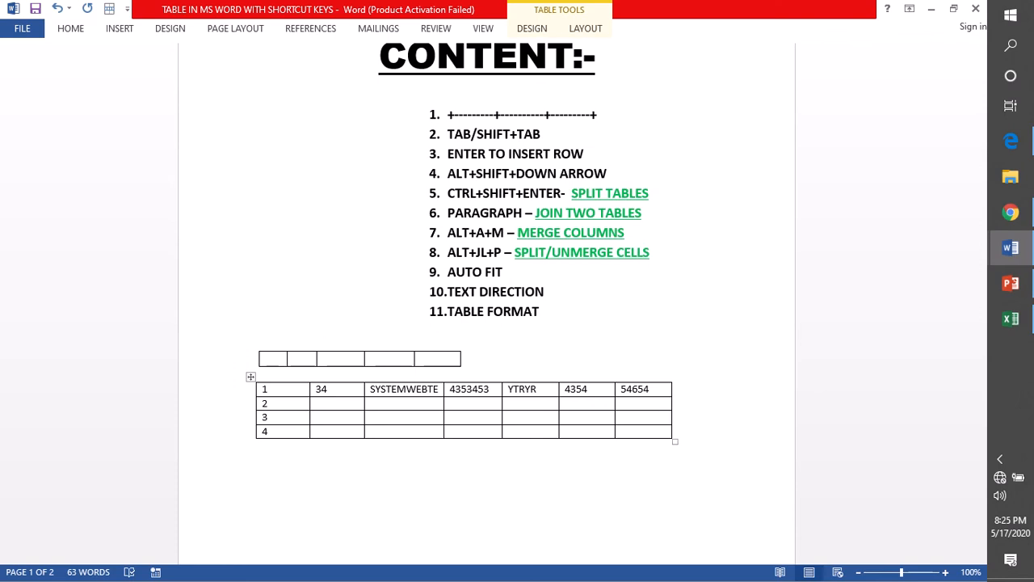
type("CH")
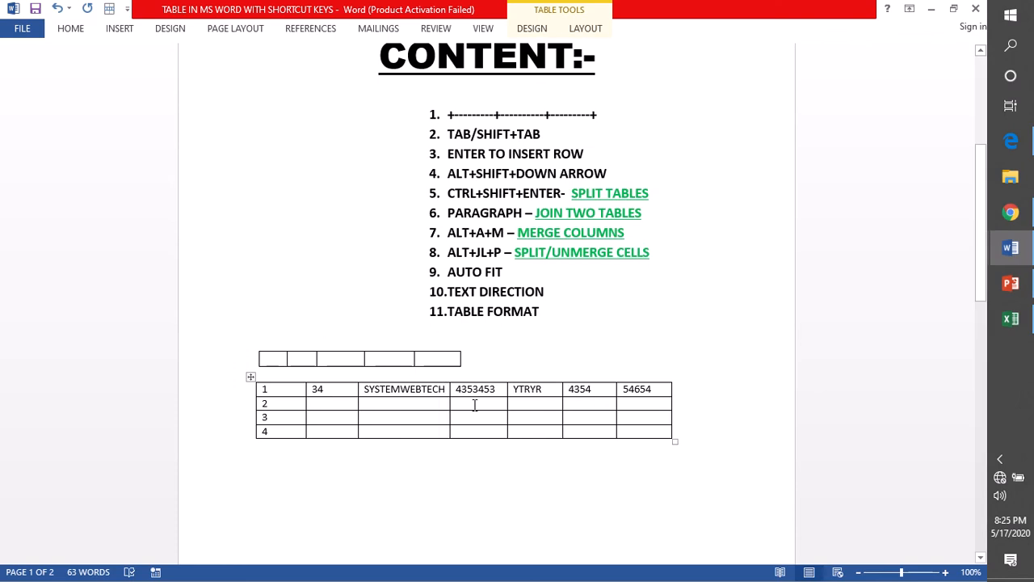
Insert one blank row below row 2 and another below row 3
left_click(389, 408)
left_click(678, 405)
key("Return")
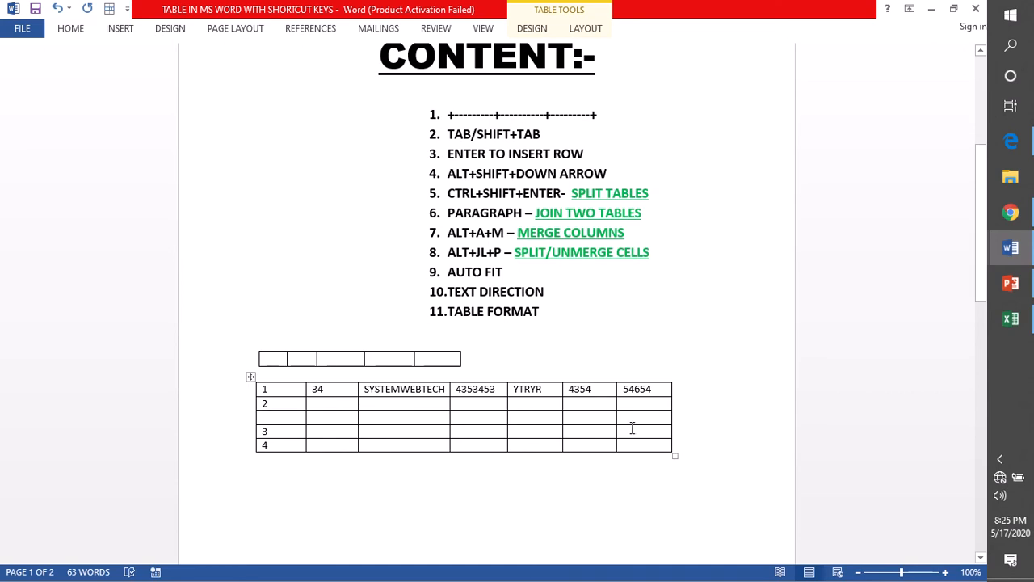
left_click(685, 431)
key("Down")
key("Return")
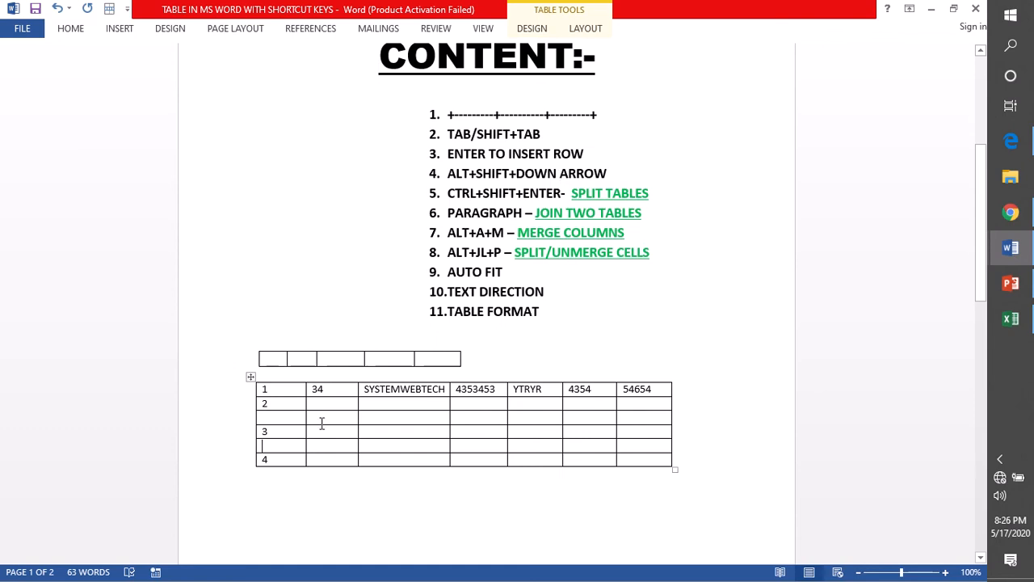
Move row 2 down past the blank row, and move row 1 down so the blank row heads the table
left_click(280, 403)
key("alt+shift+Down")
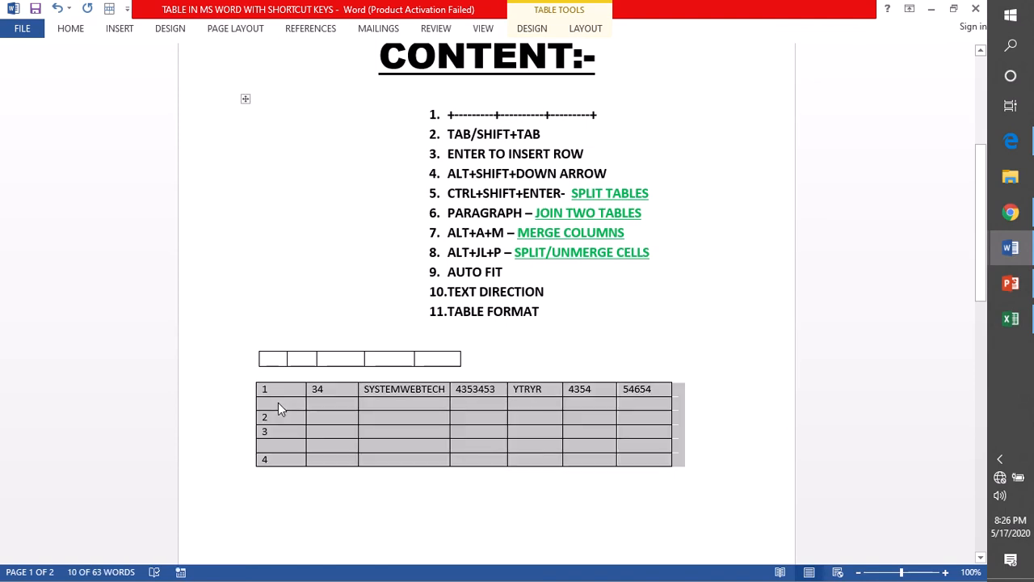
left_click(276, 389)
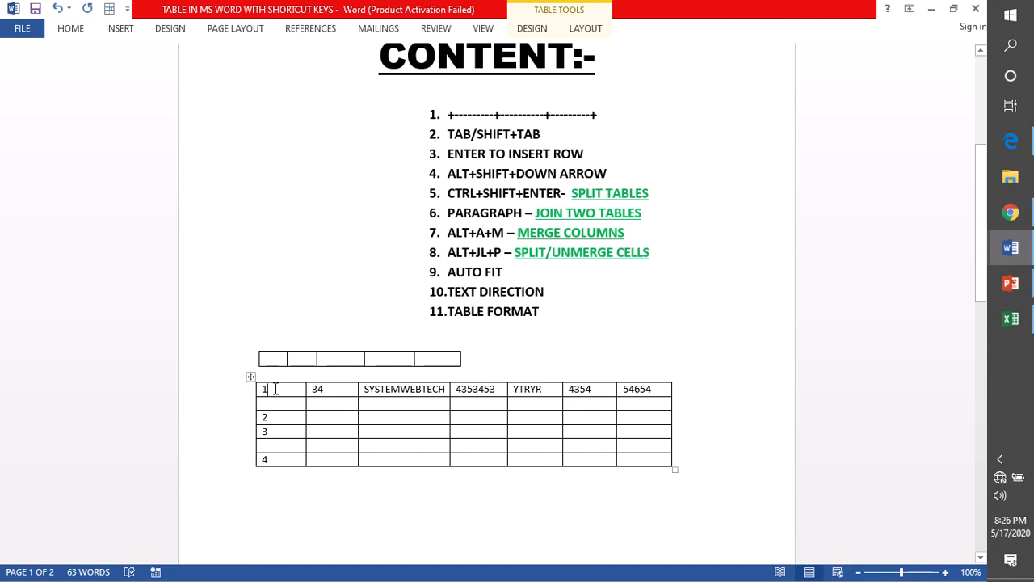
key("alt+shift+Down")
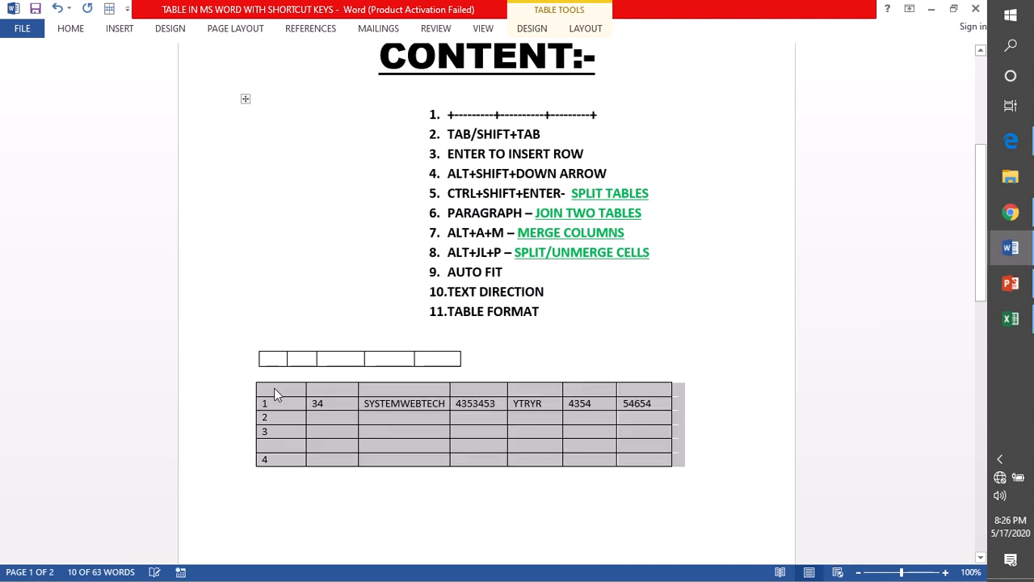
left_click(320, 432)
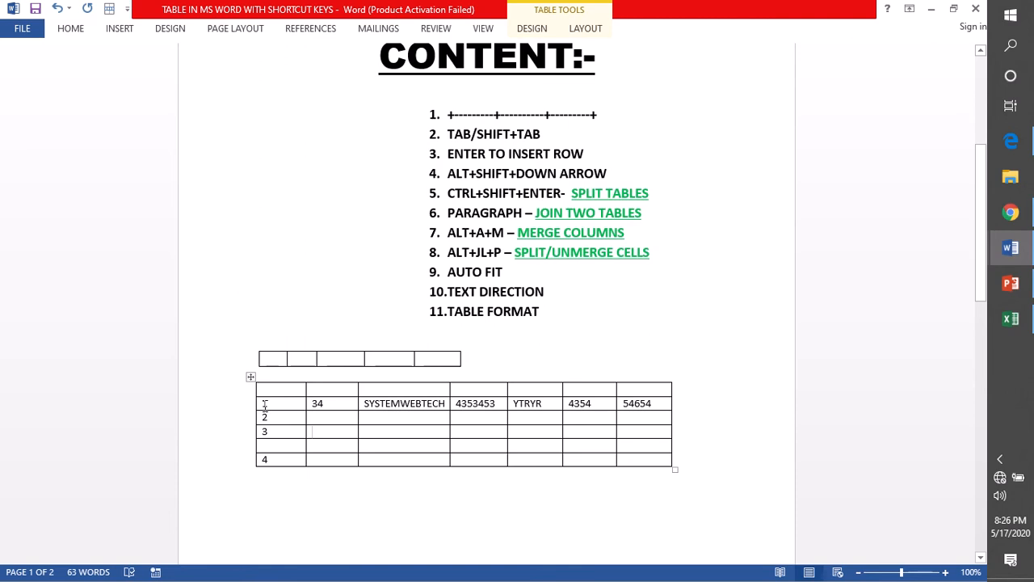
Move row 3 down past the blank row and back up, and move row 4 up above that blank row
left_click_drag(265, 406, 519, 406)
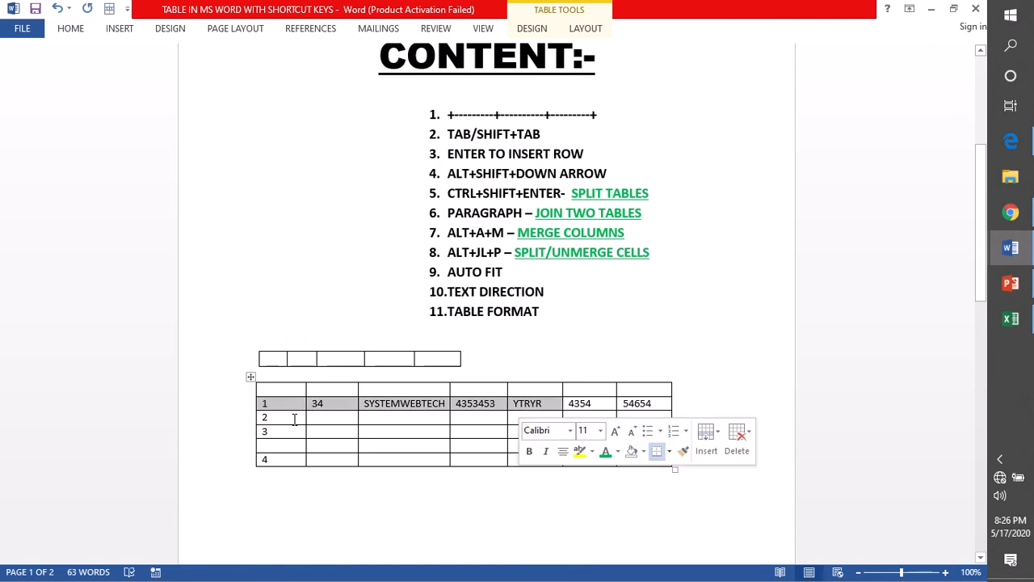
key("ctrl+z")
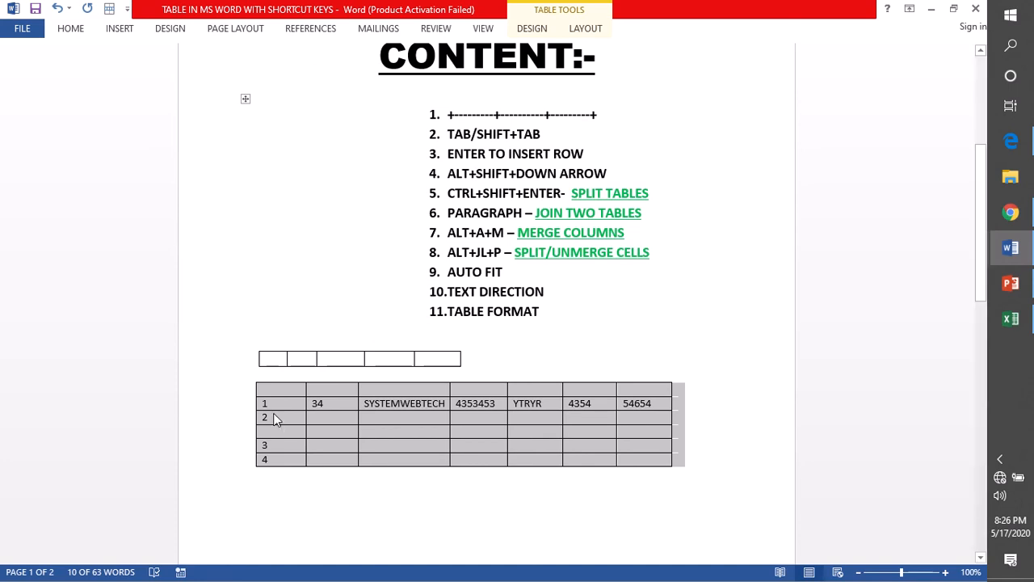
left_click(273, 417)
left_click(275, 447)
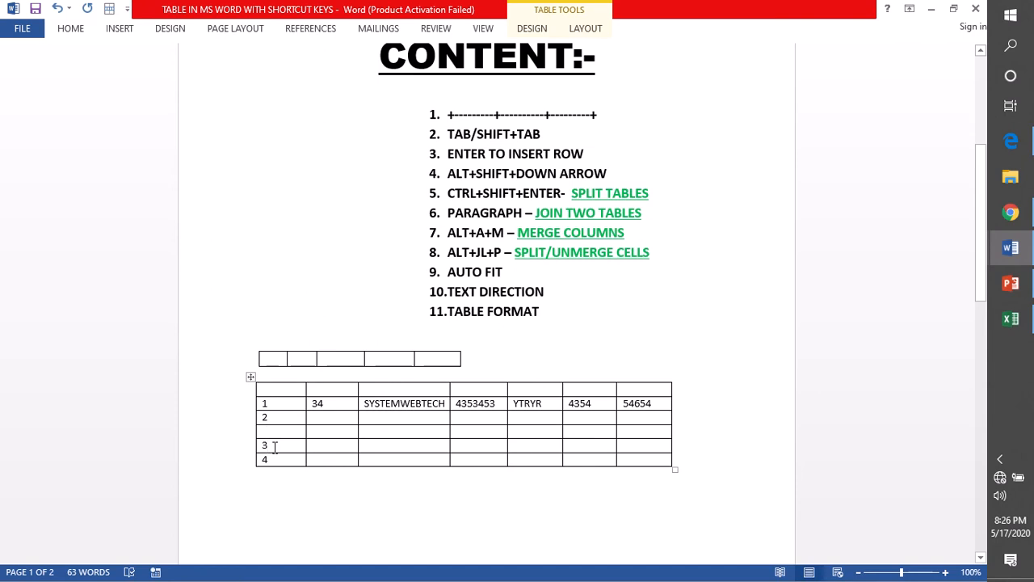
key("alt+shift+Up")
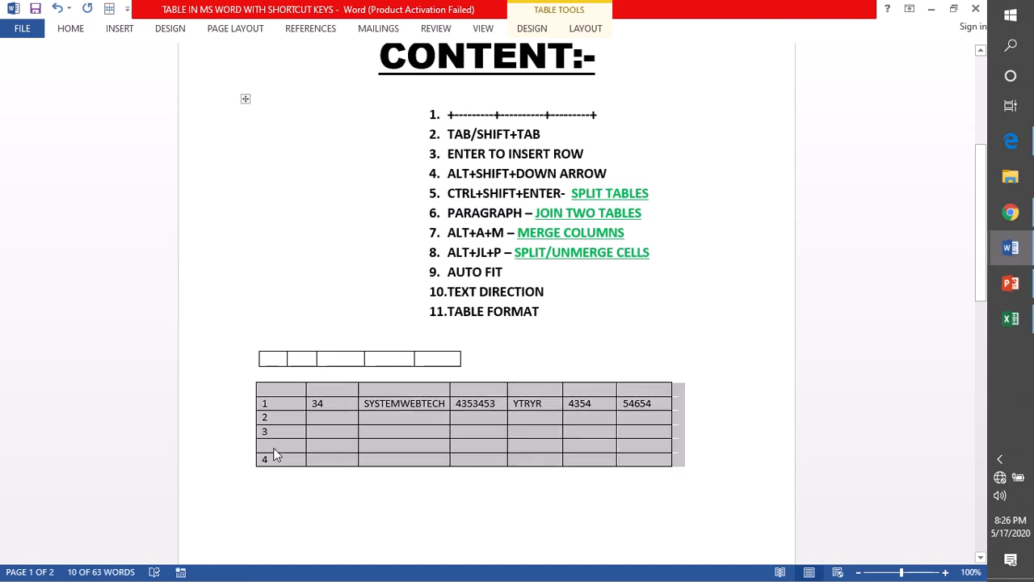
key("alt+shift+Up")
left_click(317, 429)
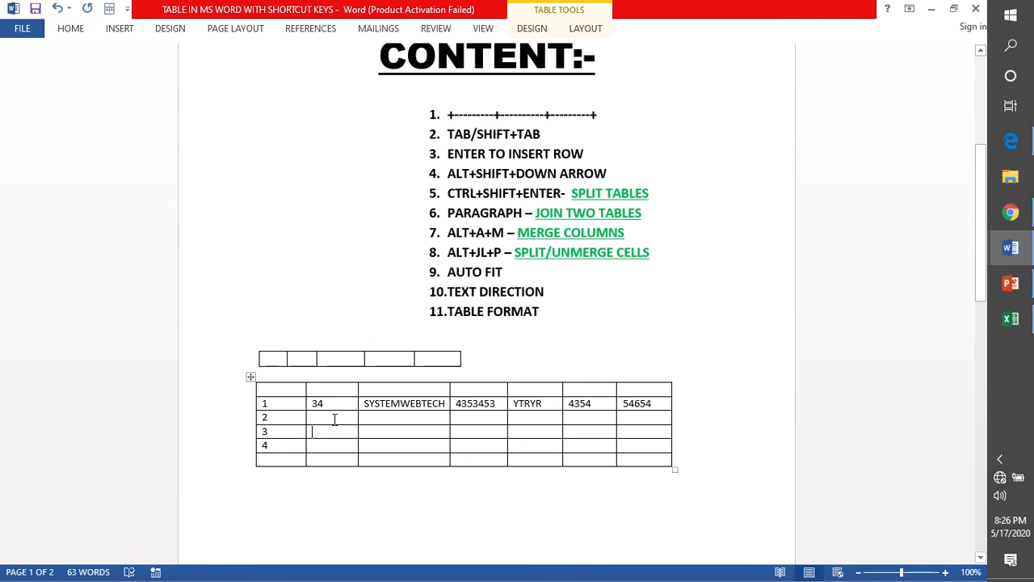
Split the numbered table above row 3, above row 4 and above row 2
left_click(275, 431)
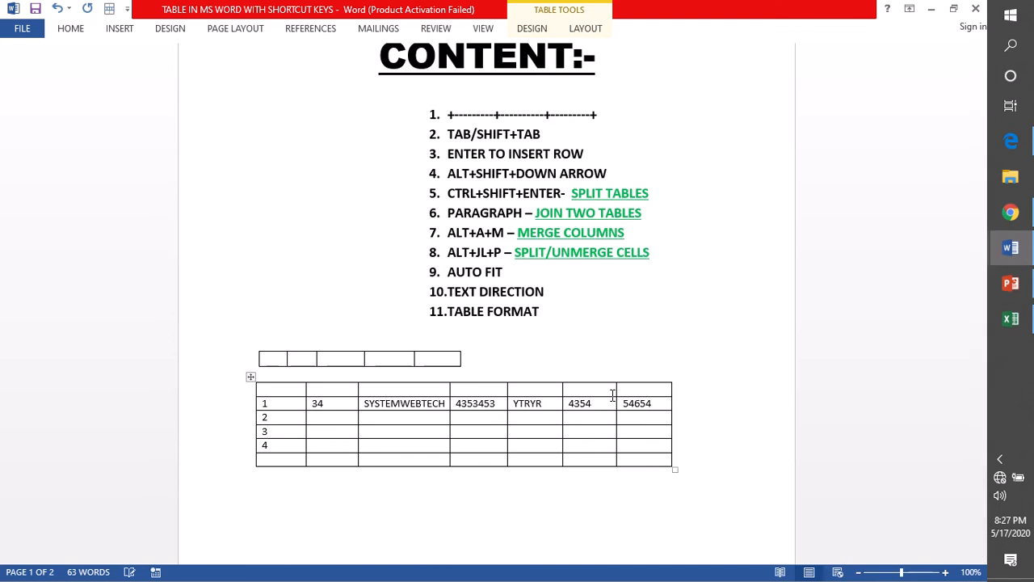
key("ctrl+shift+Return")
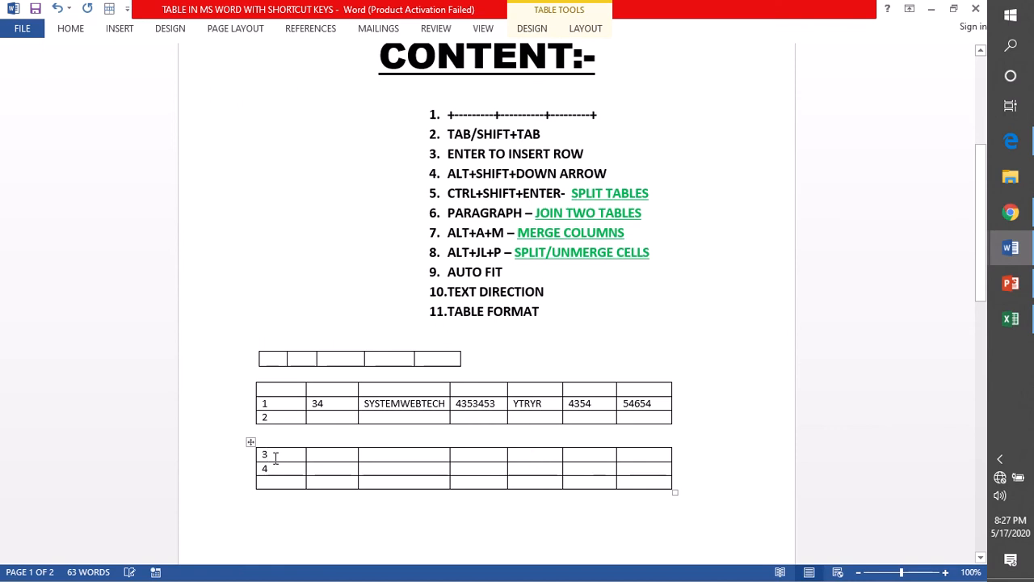
key("ctrl+shift+Return")
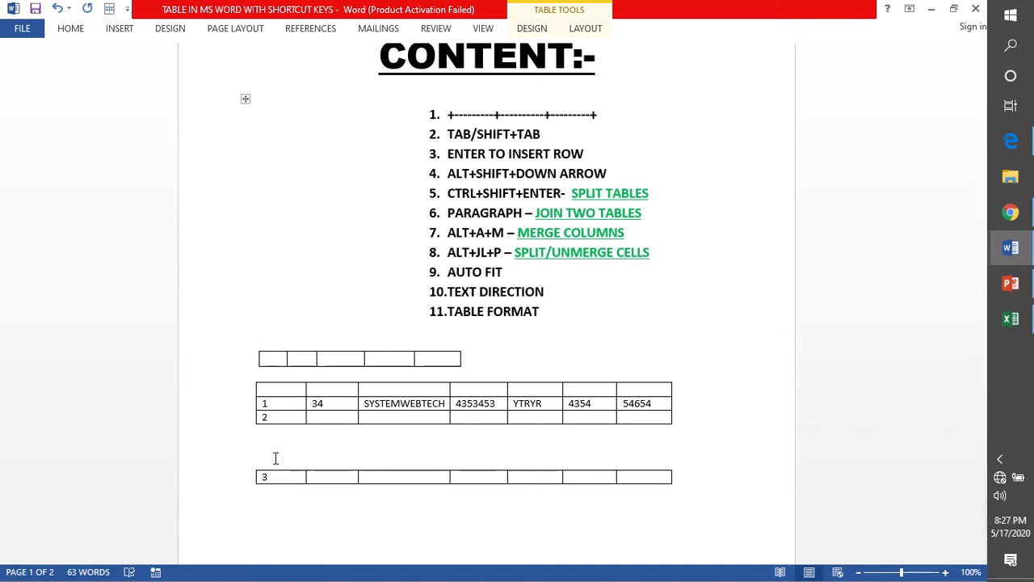
scroll(433, 475, "down", 3)
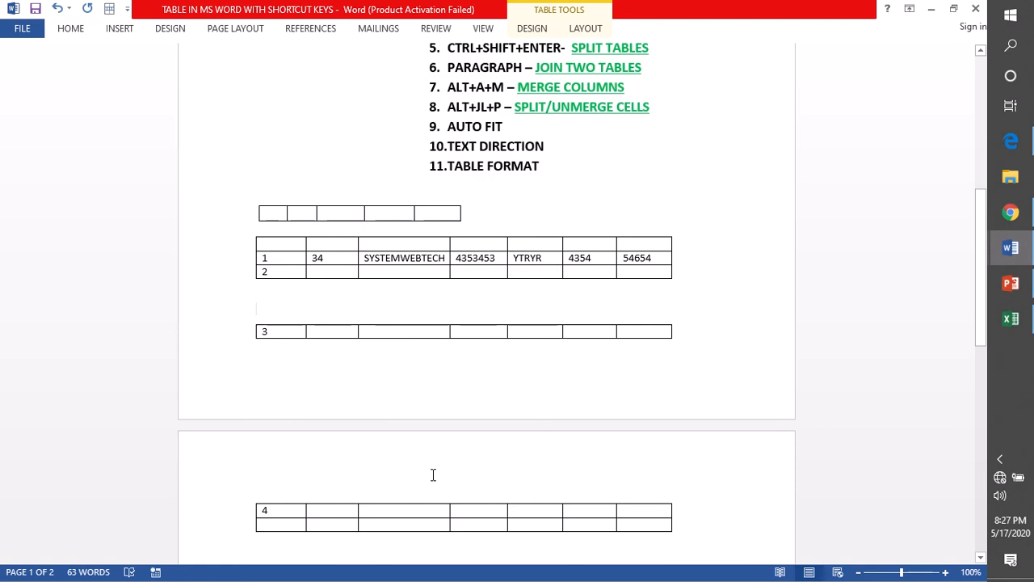
left_click(288, 272)
key("ctrl+shift+Return")
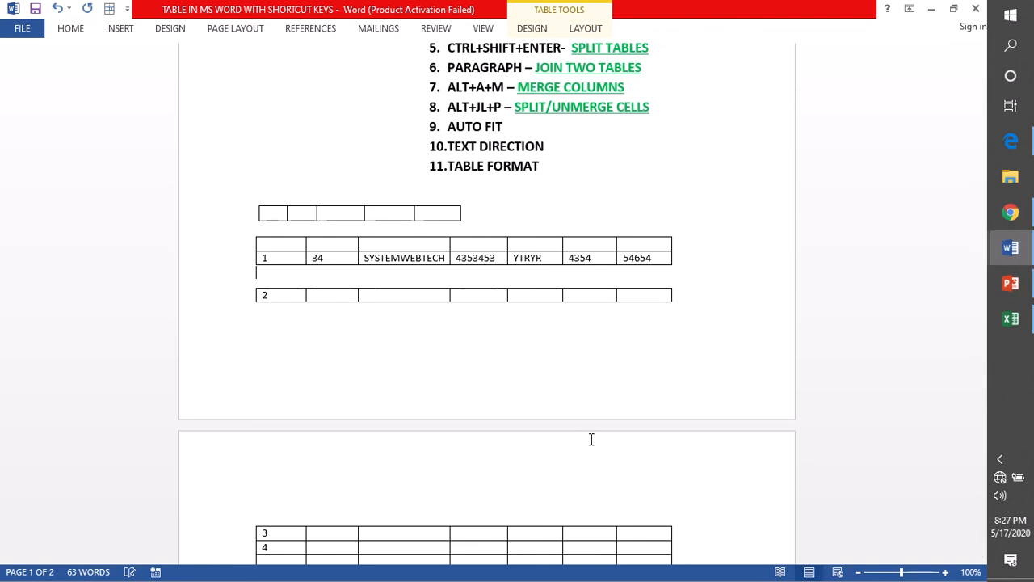
Split the table on the second page above row 3 and above row 4
scroll(565, 437, "down", 1)
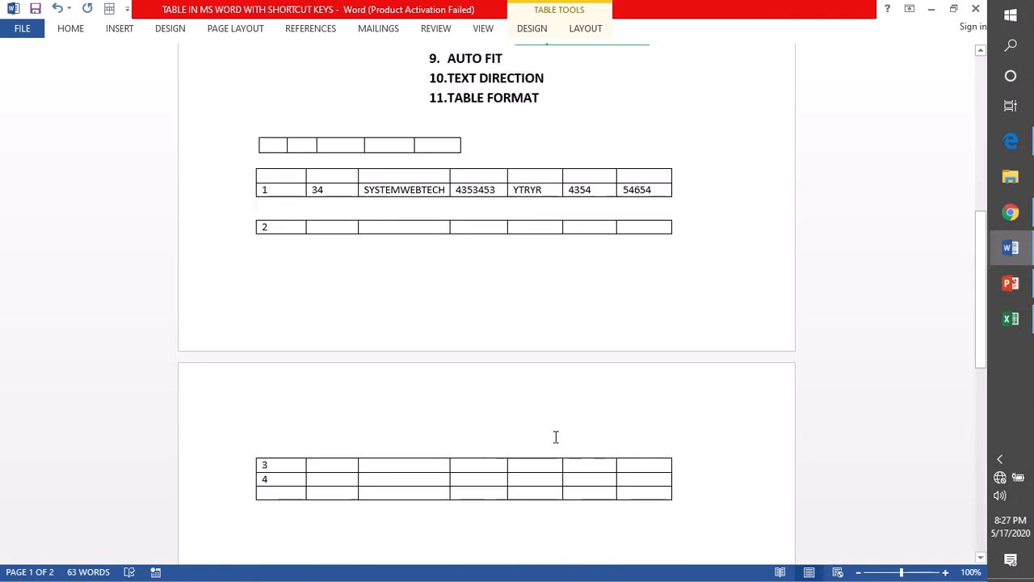
left_click(286, 476)
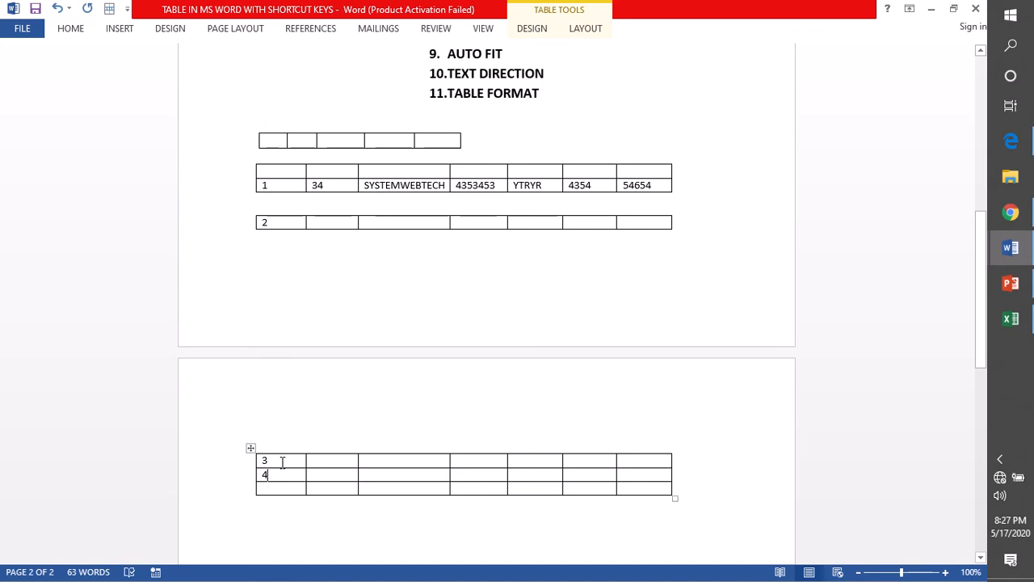
left_click(282, 461)
key("ctrl+shift+Return")
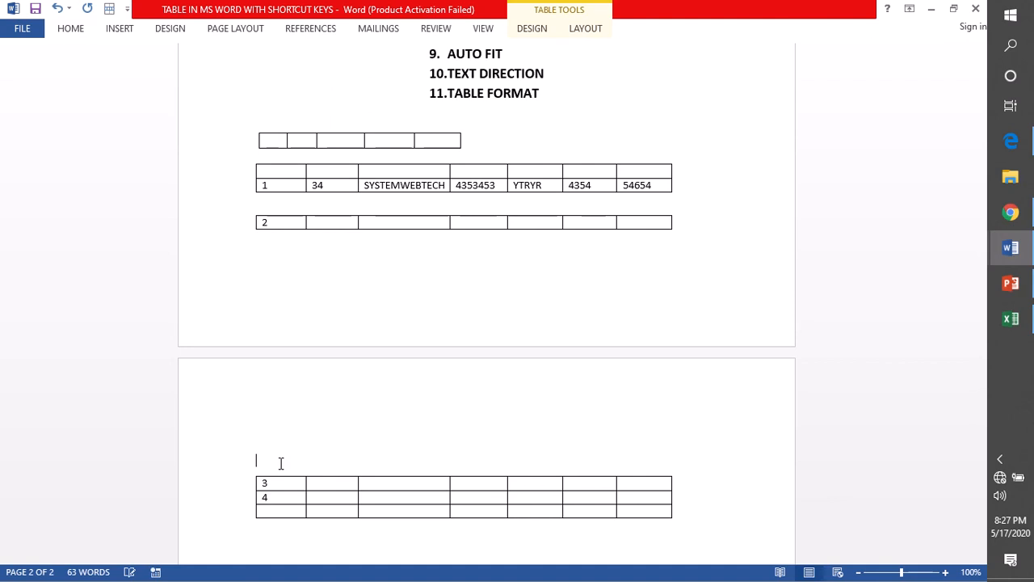
left_click(272, 497)
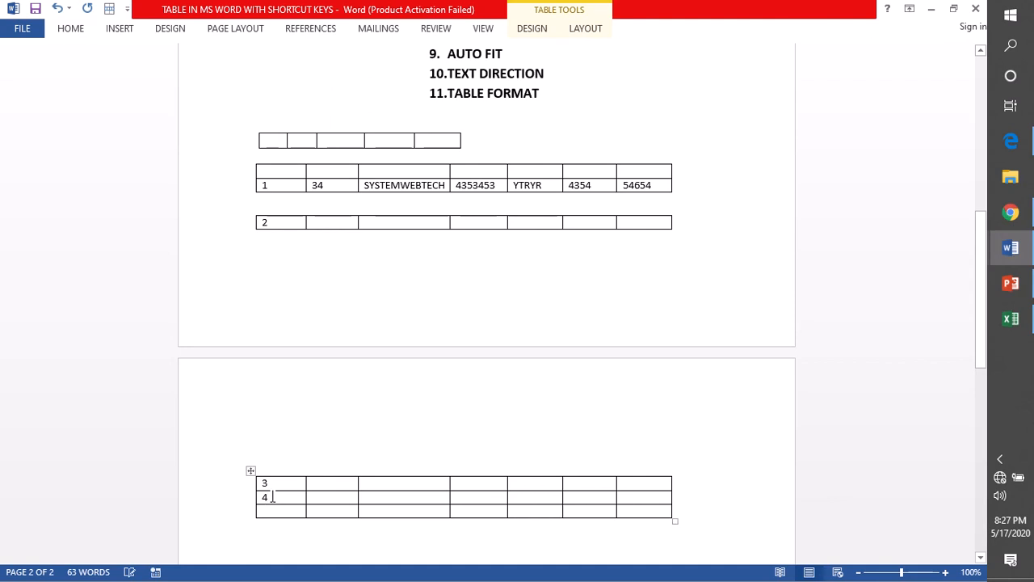
key("ctrl+shift+Return")
Select all the split tables from row 4 up to row 1 and display the paragraph marks
left_click_drag(272, 497, 197, 153)
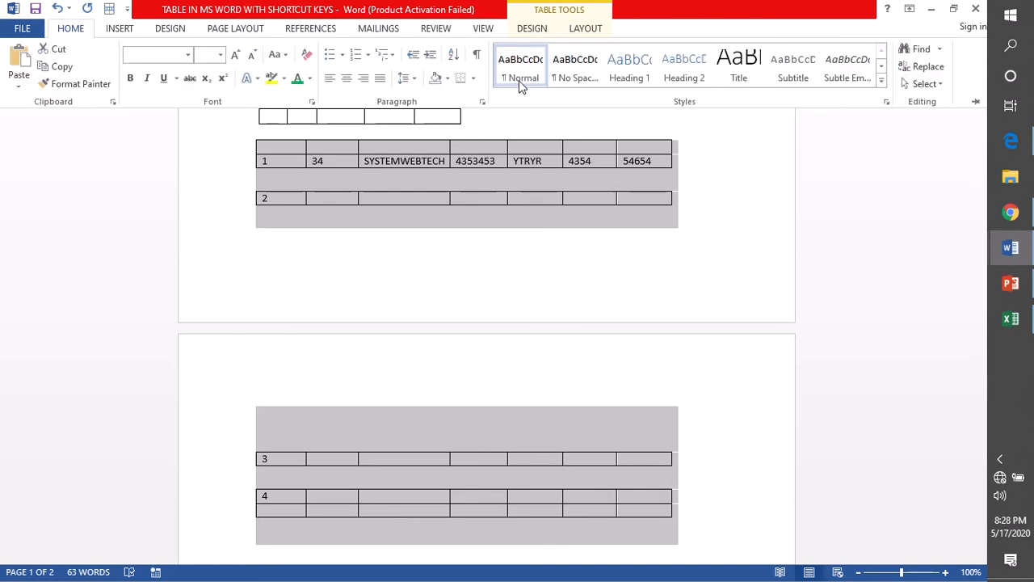
left_click(478, 61)
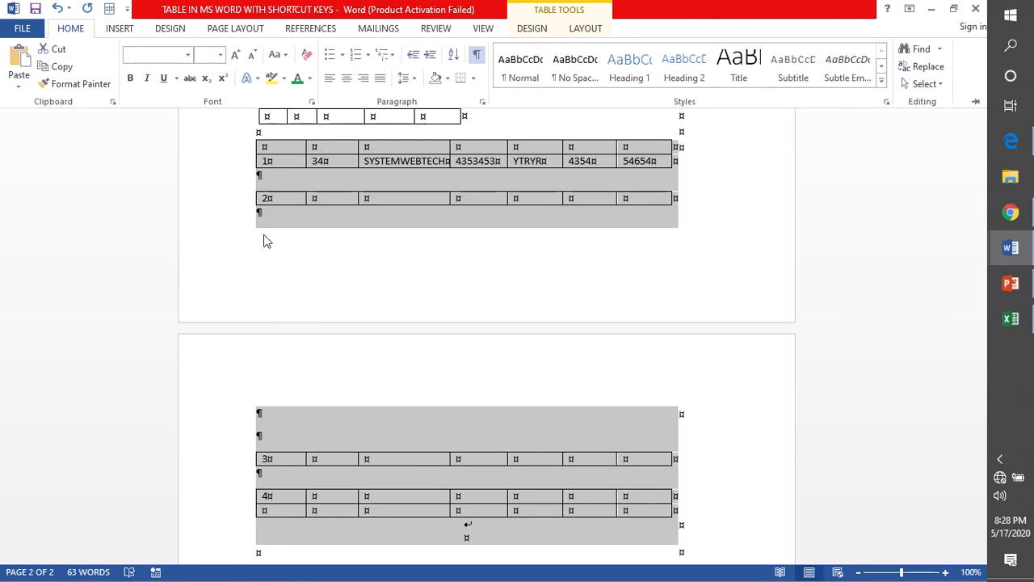
key("ctrl+F1")
Join the split tables into one by deleting the paragraph marks between rows 1 to 4, and hide the formatting marks
left_click(259, 176)
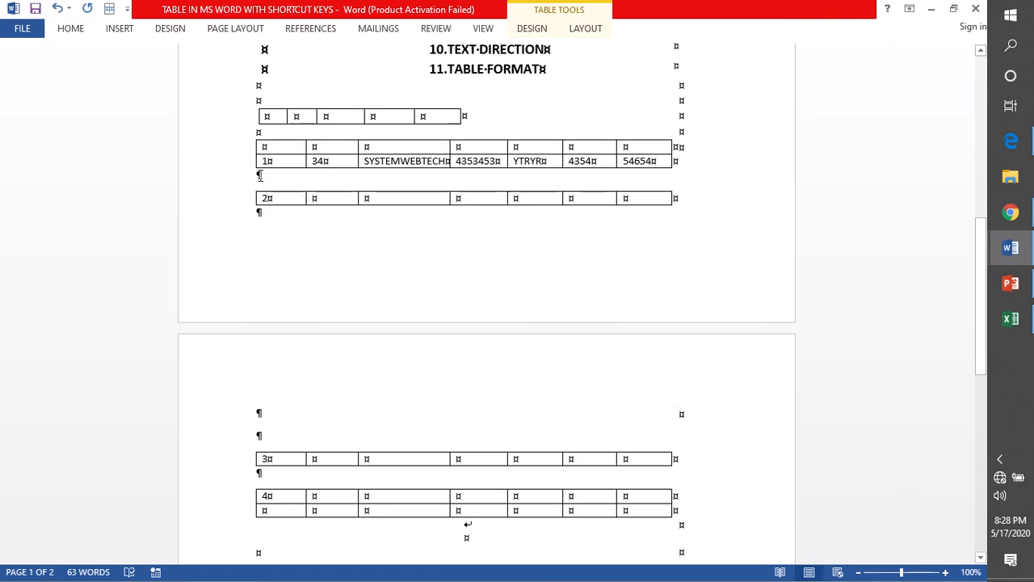
key("Delete")
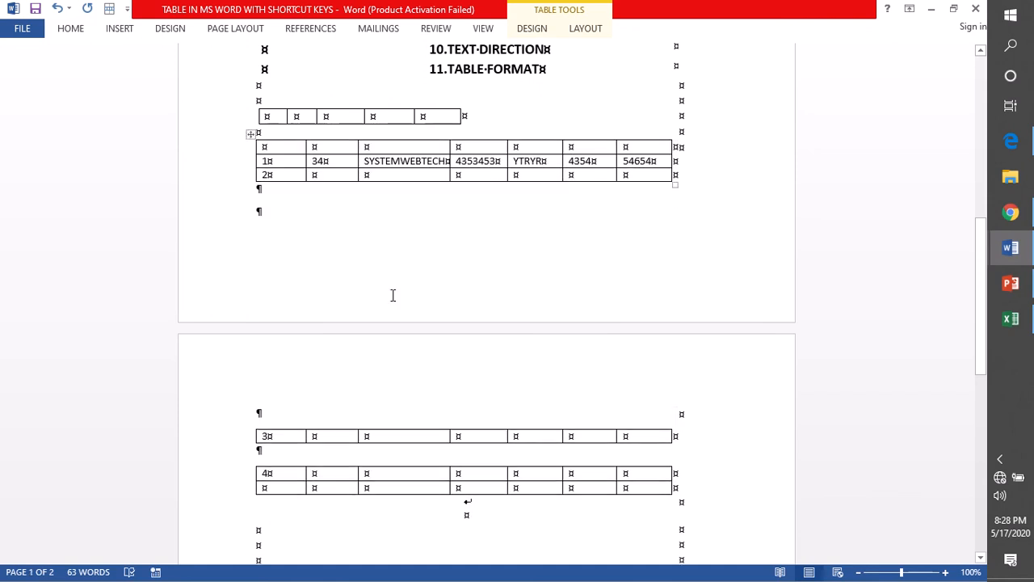
left_click(363, 413)
key("Delete")
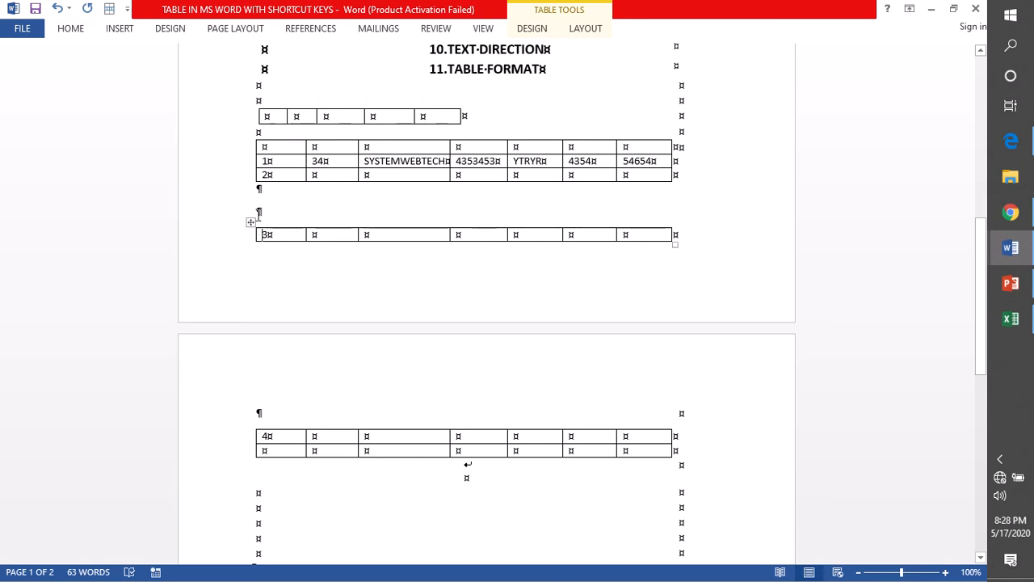
key("Delete")
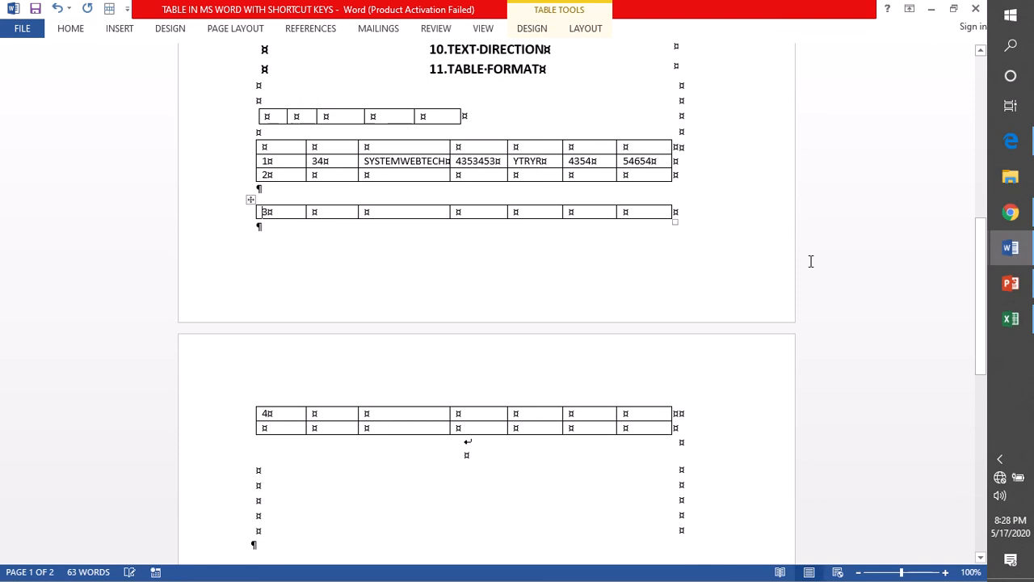
left_click(258, 192)
key("Delete")
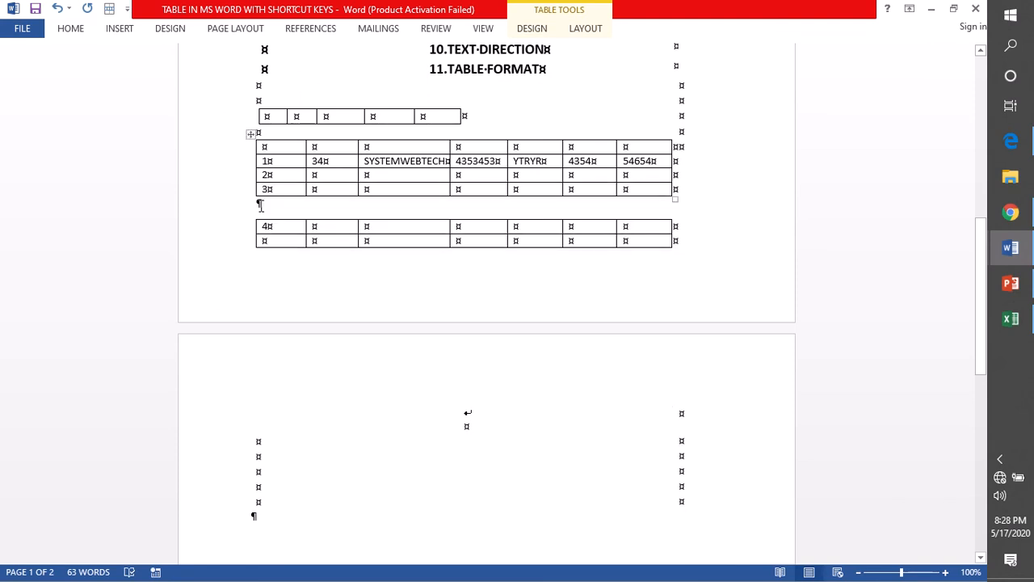
key("Delete")
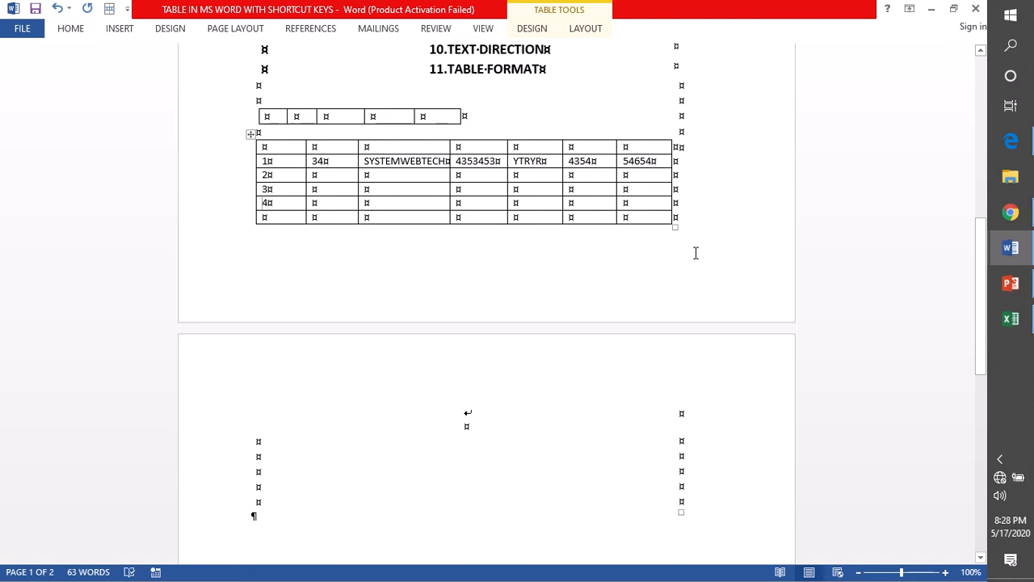
left_click(64, 33)
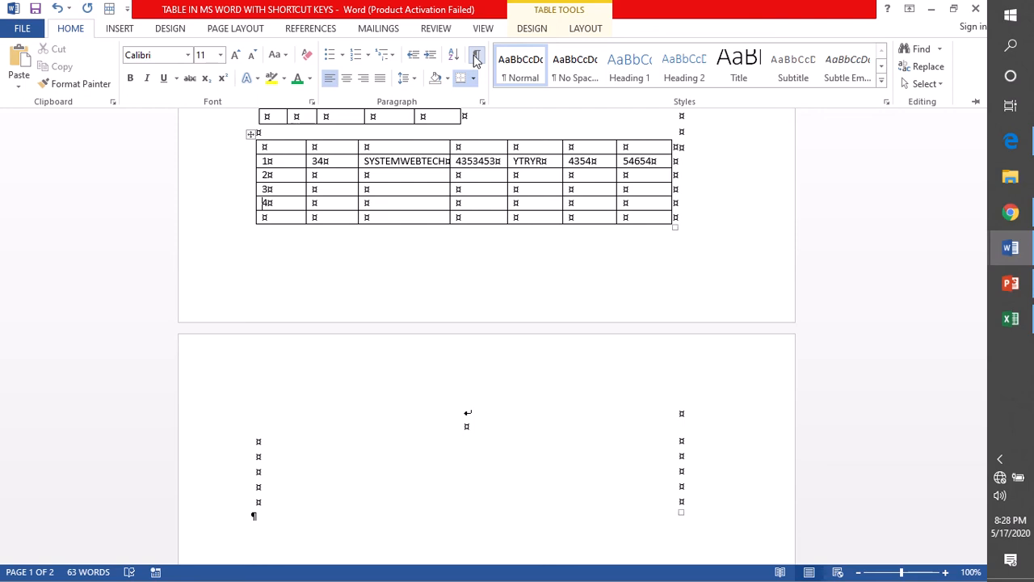
left_click(475, 58)
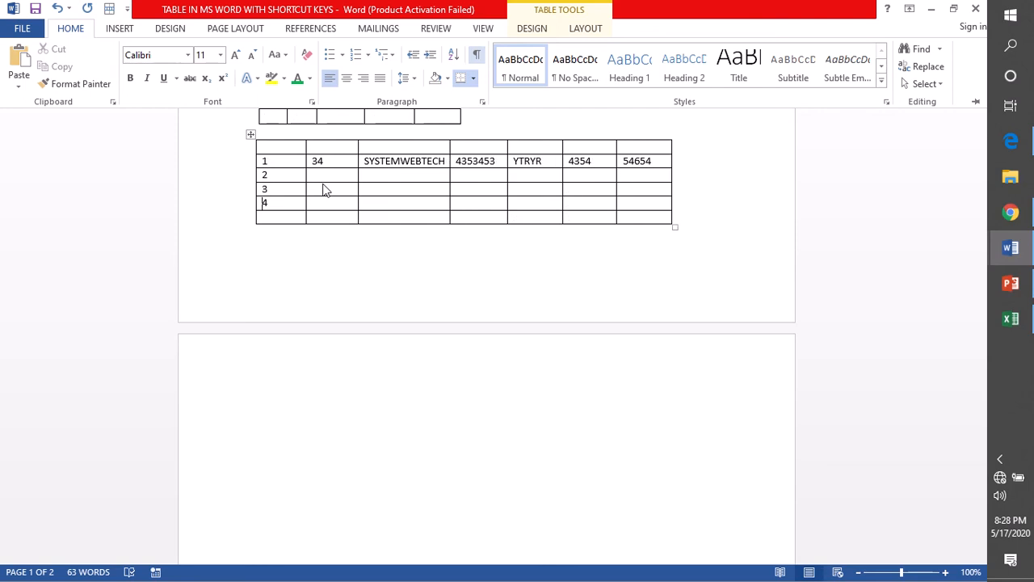
Merge the two adjacent SYSTEMWEBTECH cells in row 2 of the numbered table
scroll(323, 190, "up", 1)
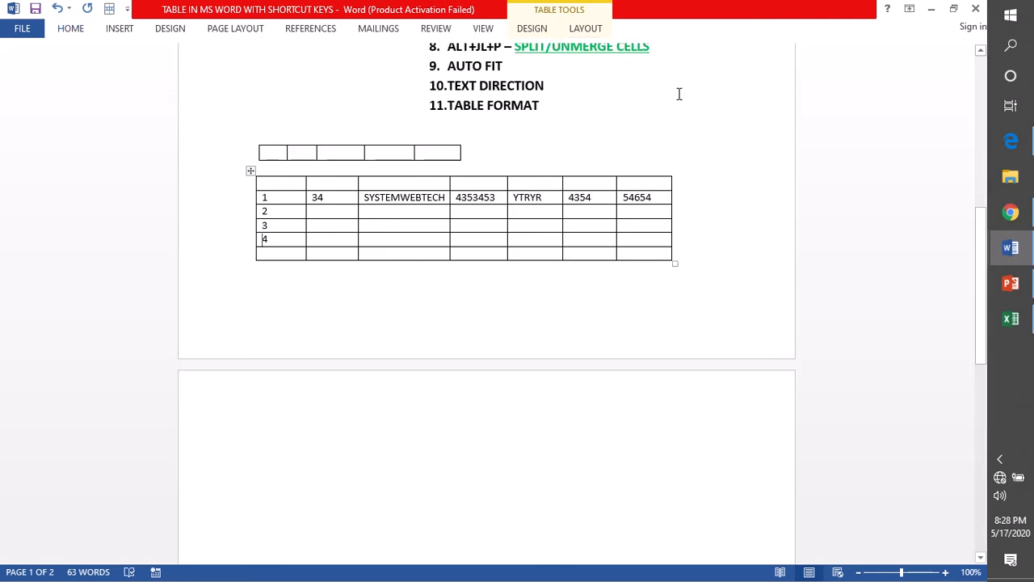
scroll(678, 94, "up", 2)
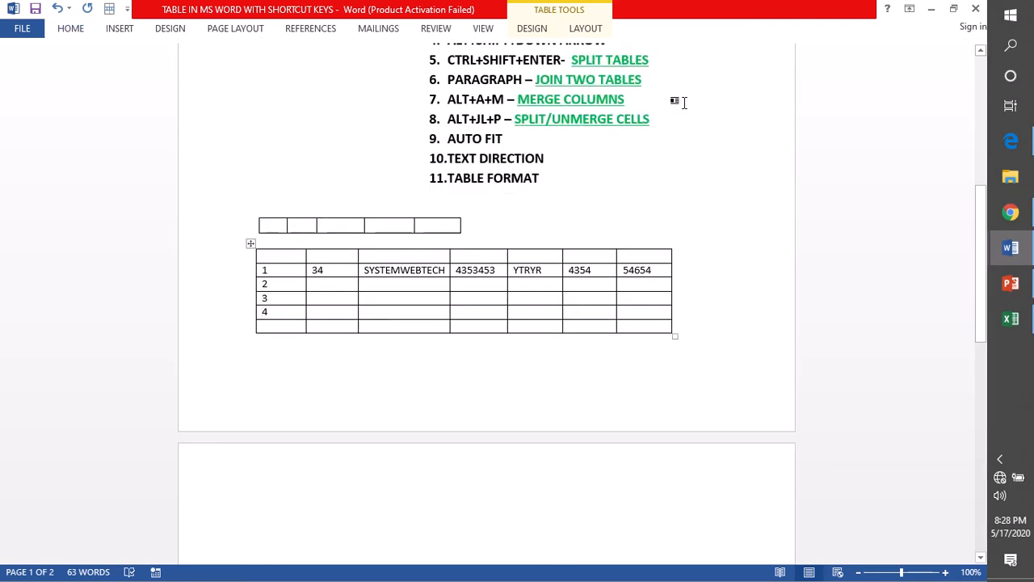
scroll(614, 170, "up", 1)
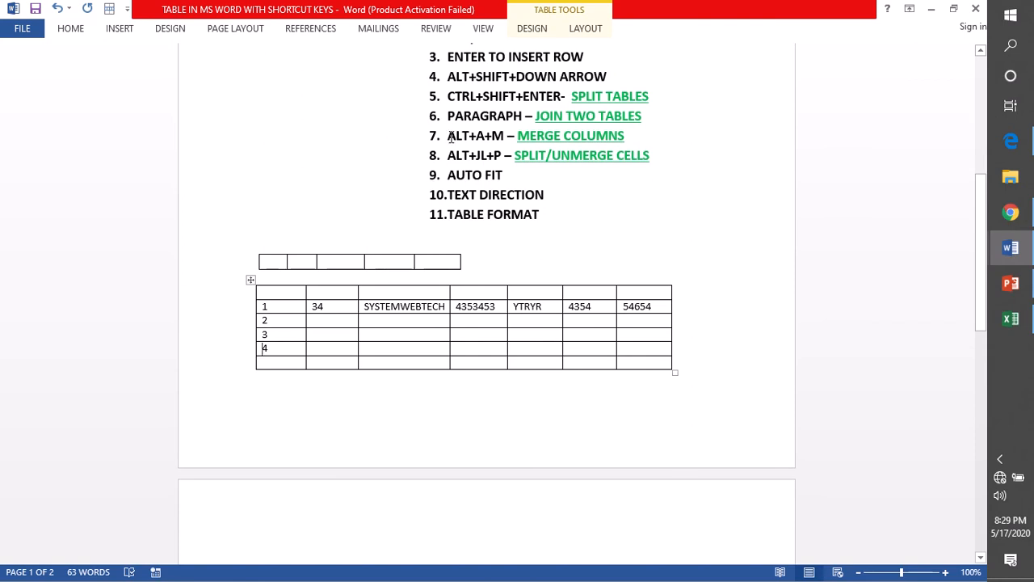
left_click_drag(451, 136, 603, 138)
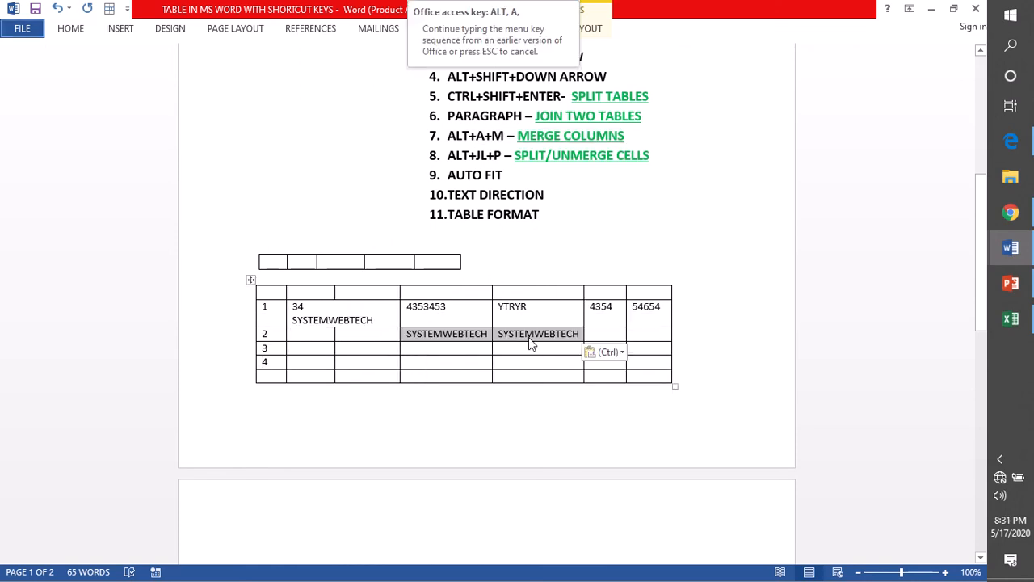
key("m")
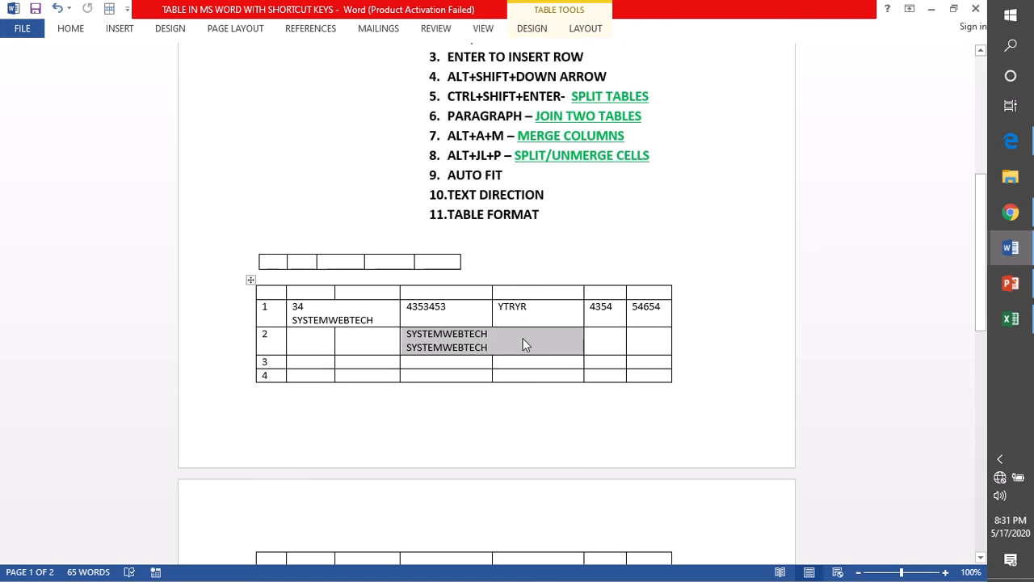
left_click_drag(450, 307, 539, 306)
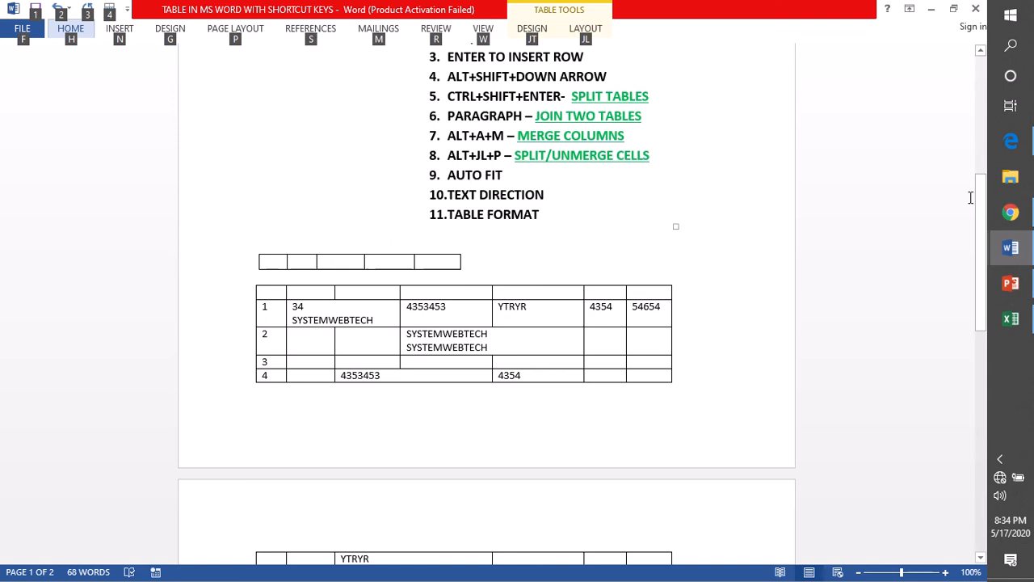
Split the merged SYSTEMWEBTECH cell in row 2 back into two columns
key("j")
key("l")
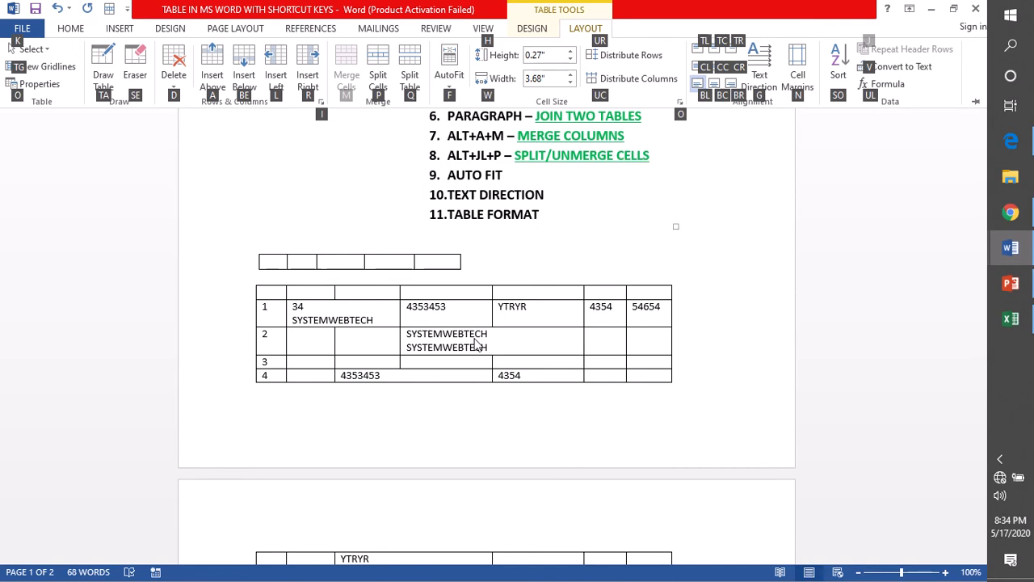
key("p")
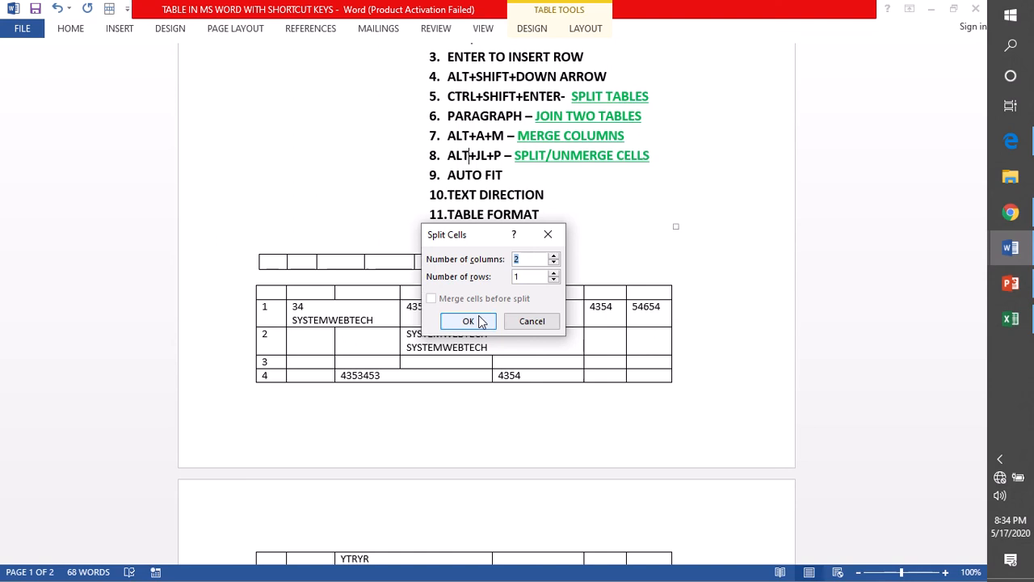
key("Tab")
type("2")
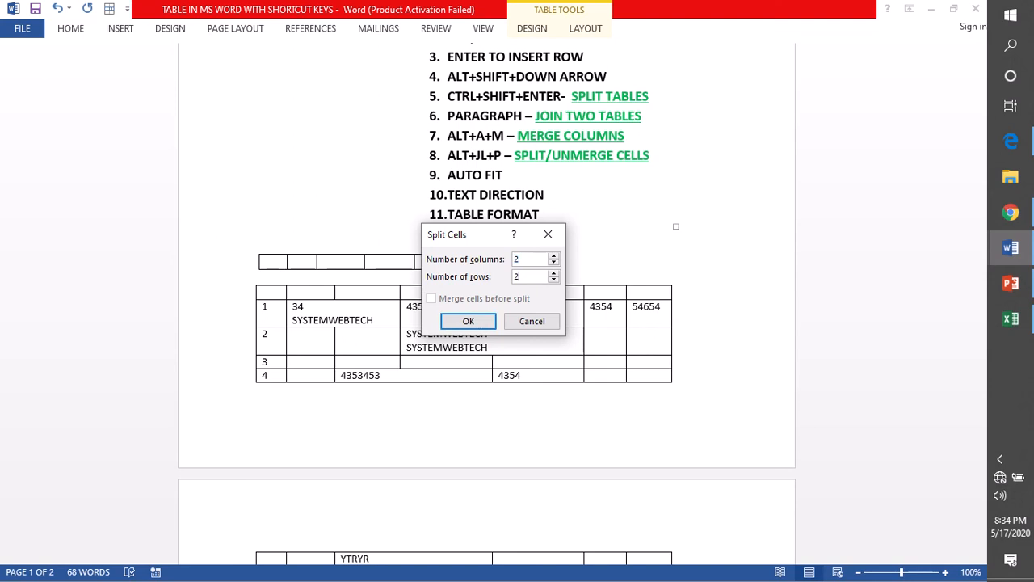
key("Escape")
key("alt")
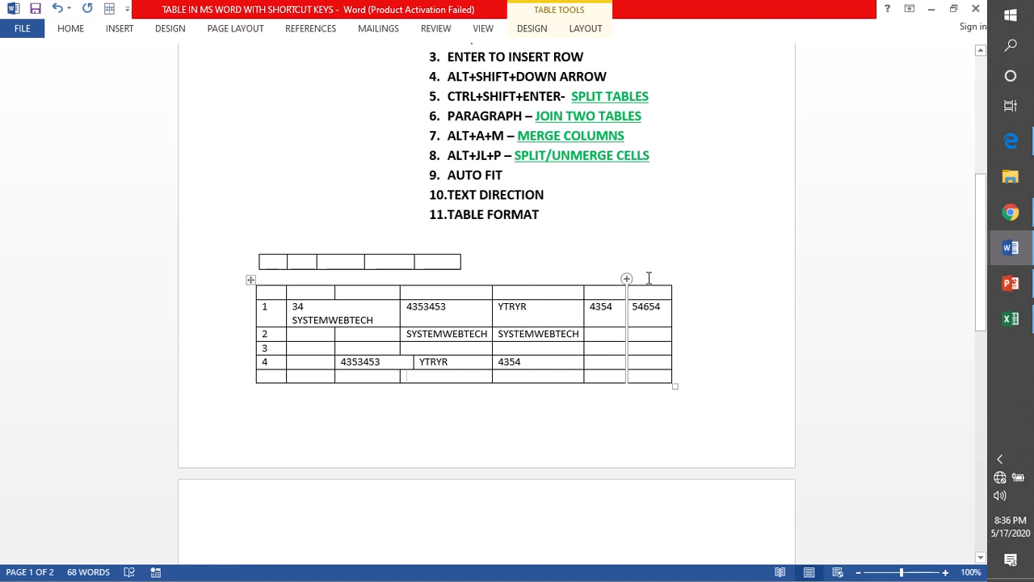
Highlight JOIN TWO TABLES in list item 6 and split the numbered table above row 2
scroll(559, 328, "up", 2)
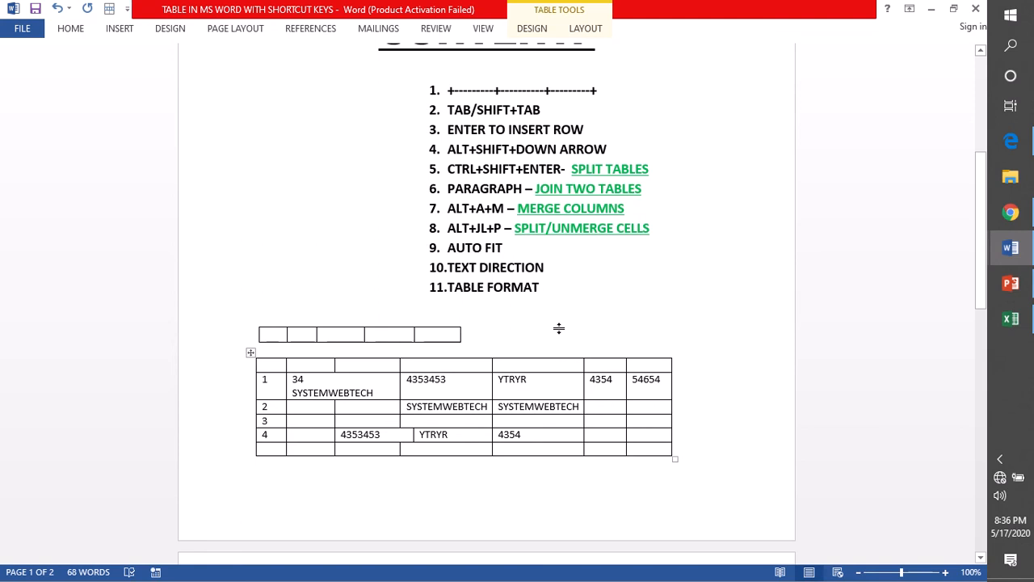
scroll(559, 328, "down", 1)
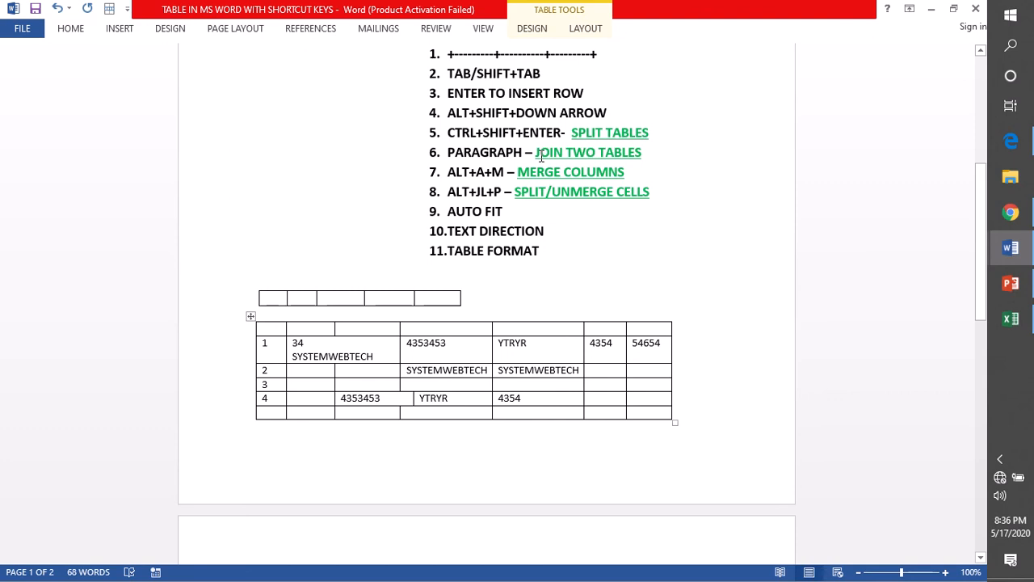
left_click_drag(537, 153, 642, 153)
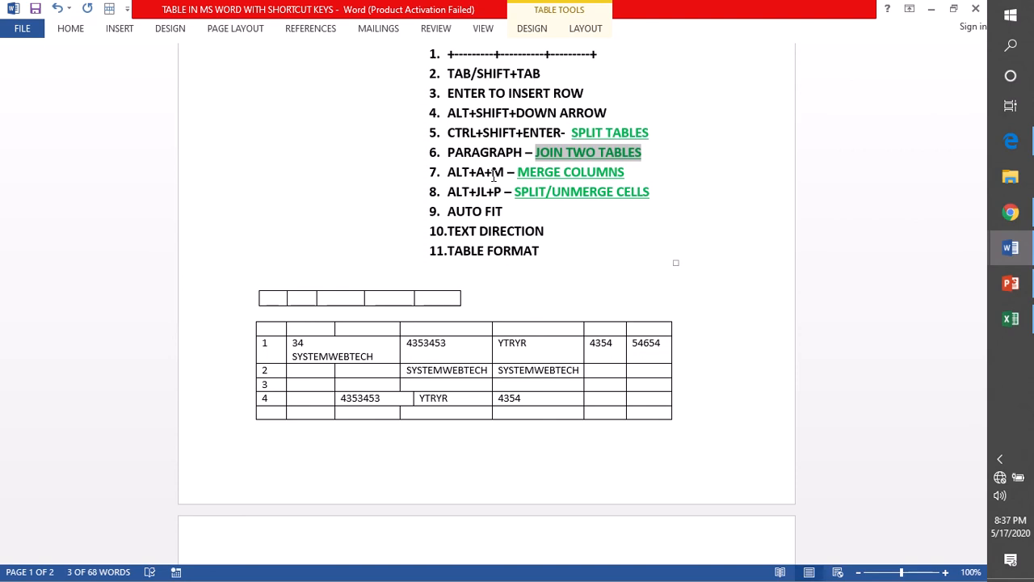
left_click(677, 372)
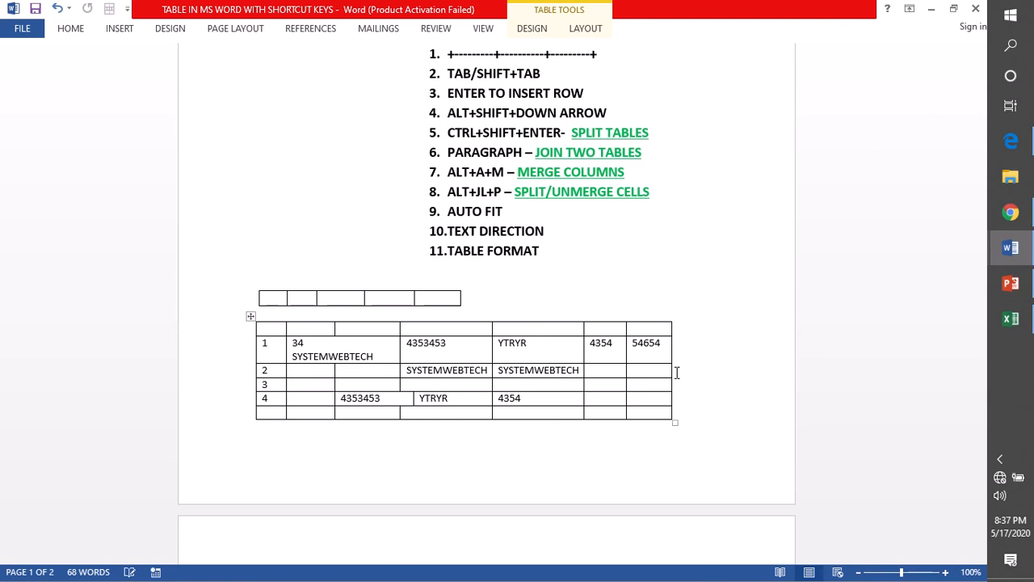
key("Return")
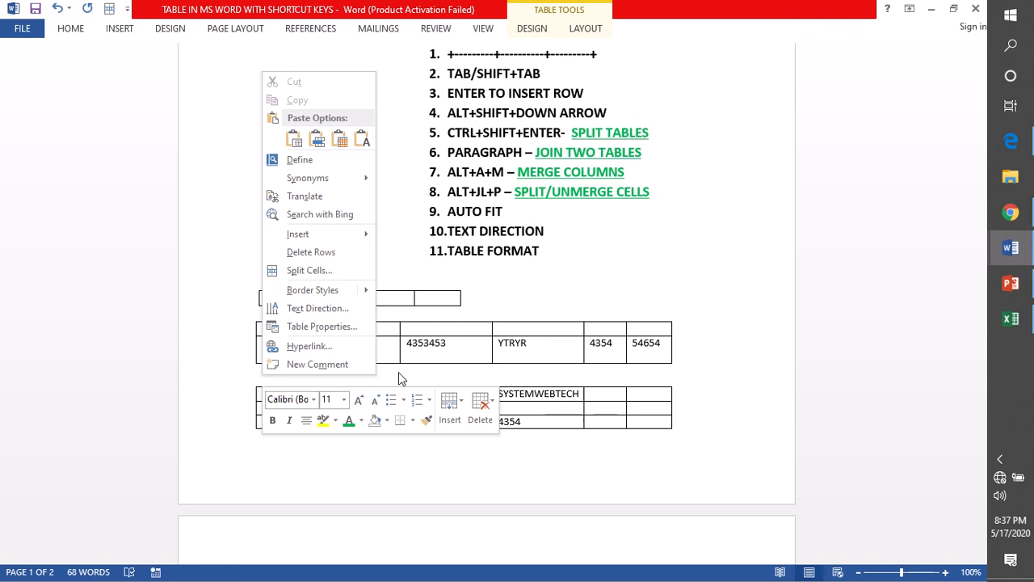
Remove the blank paragraph between rows 1 and 2 to join the two tables
left_click(262, 376)
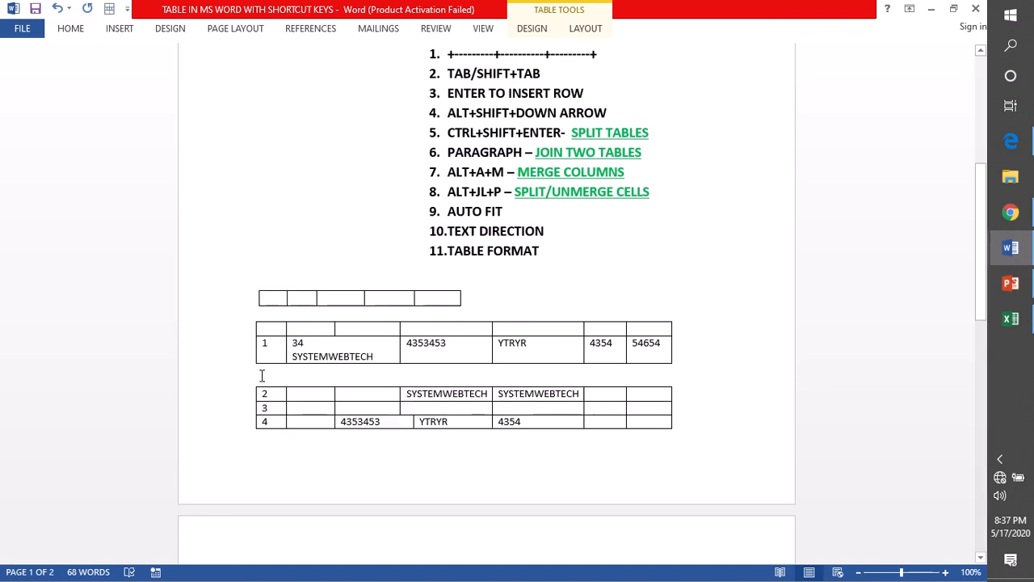
left_click_drag(262, 376, 656, 369)
right_click(261, 377)
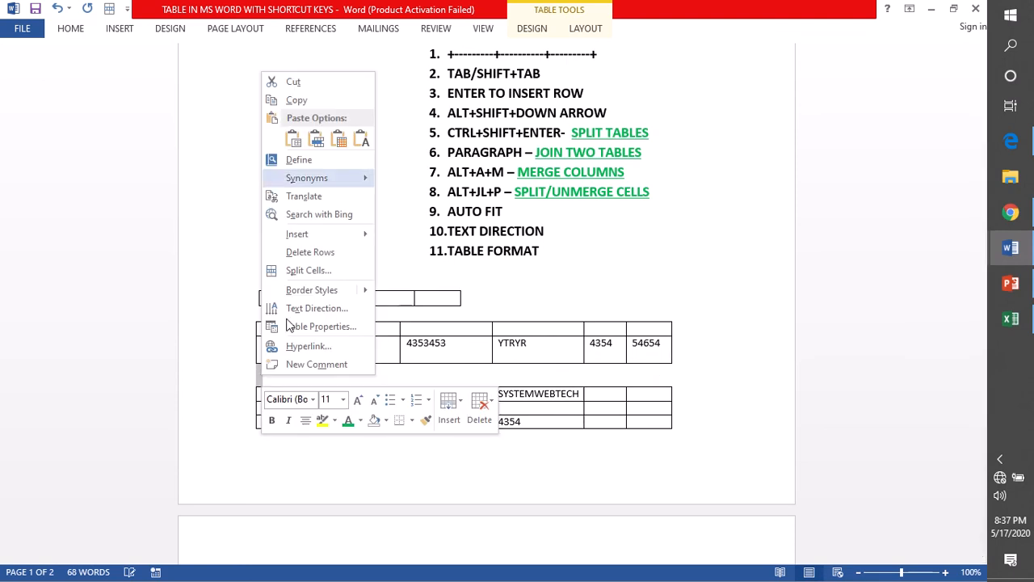
left_click(258, 384)
key("Delete")
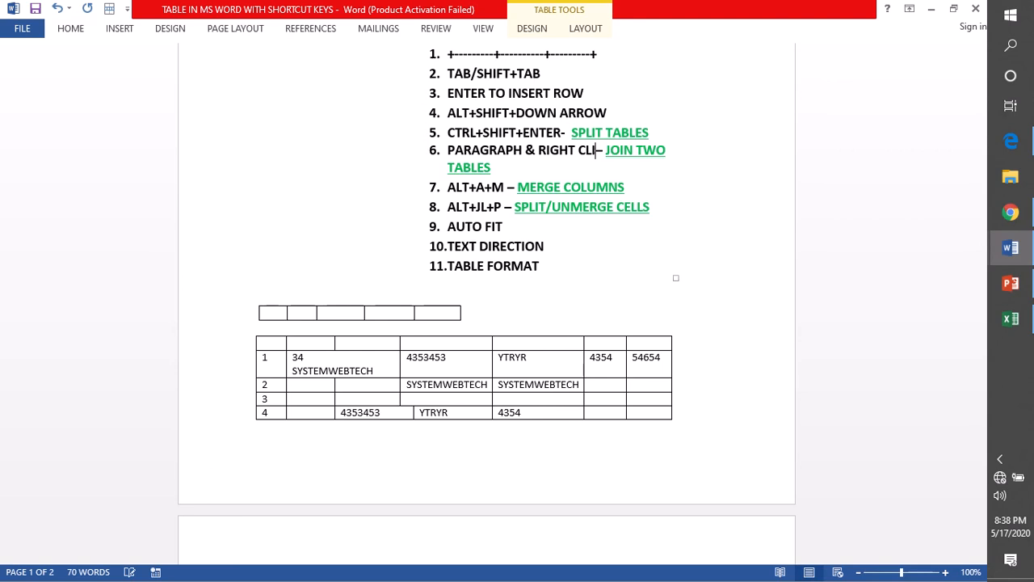
Complete the shortcut text of list item 6 as "PARAGRAPH & RIGHT CLICK + CUT" before JOIN TWO TABLES
type("CK ")
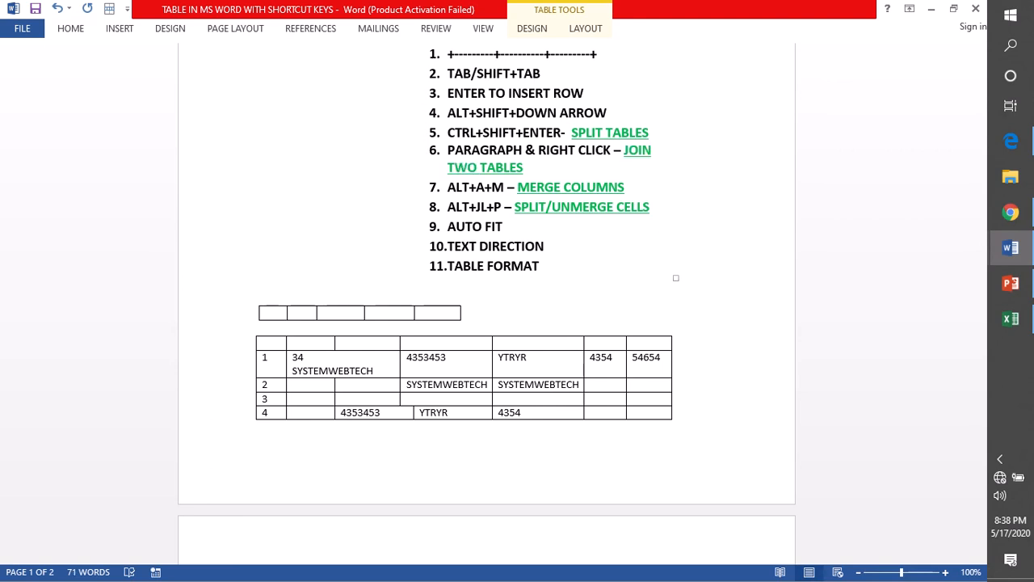
type("+ cu")
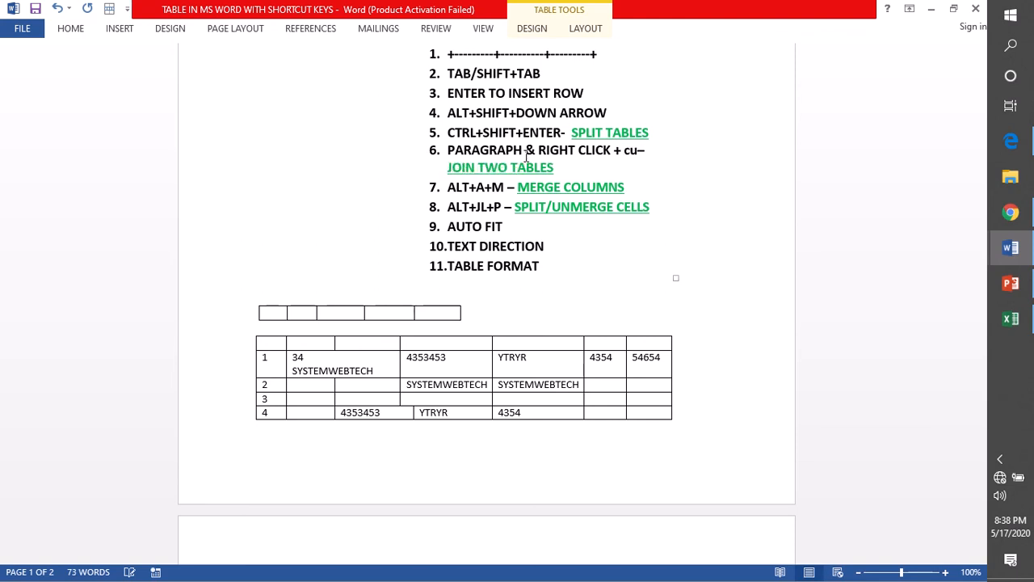
key("BackSpace")
key("BackSpace")
type("CUT")
Split the numbered table above row 1 and cut the blank paragraph to rejoin the two tables
left_click(675, 372)
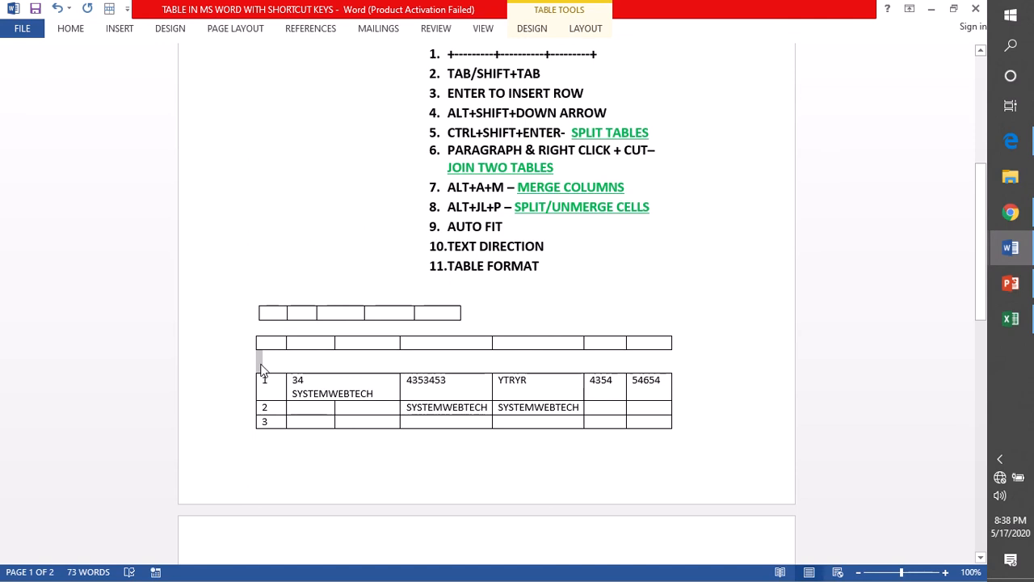
right_click(261, 370)
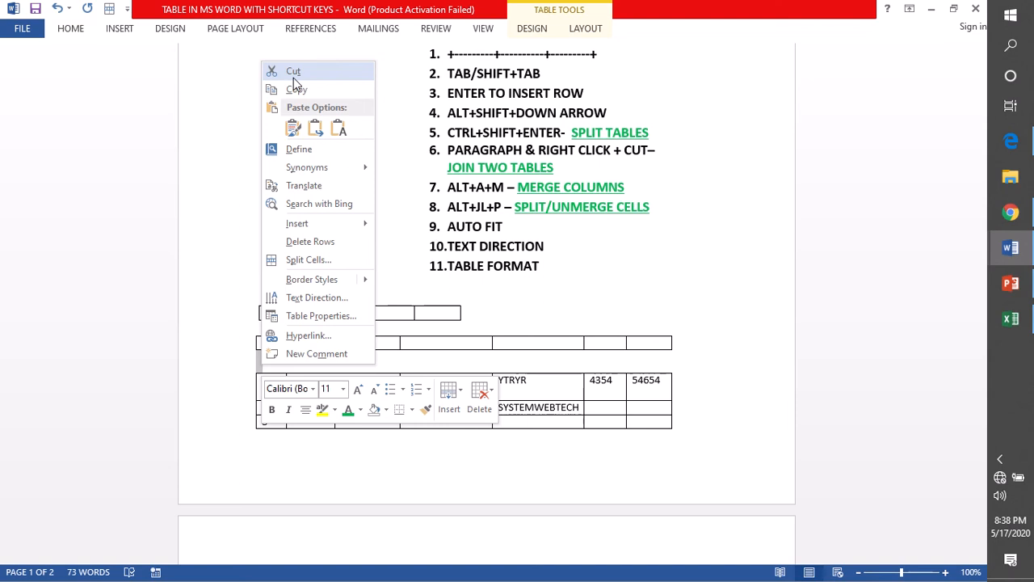
left_click(293, 77)
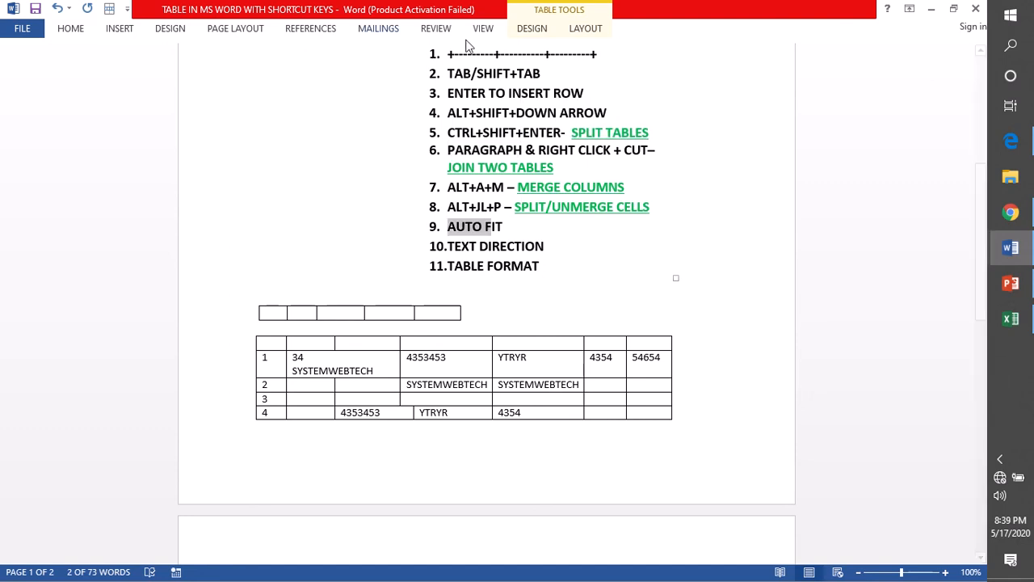
Apply AutoFit Contents to the whole numbered table
left_click(586, 29)
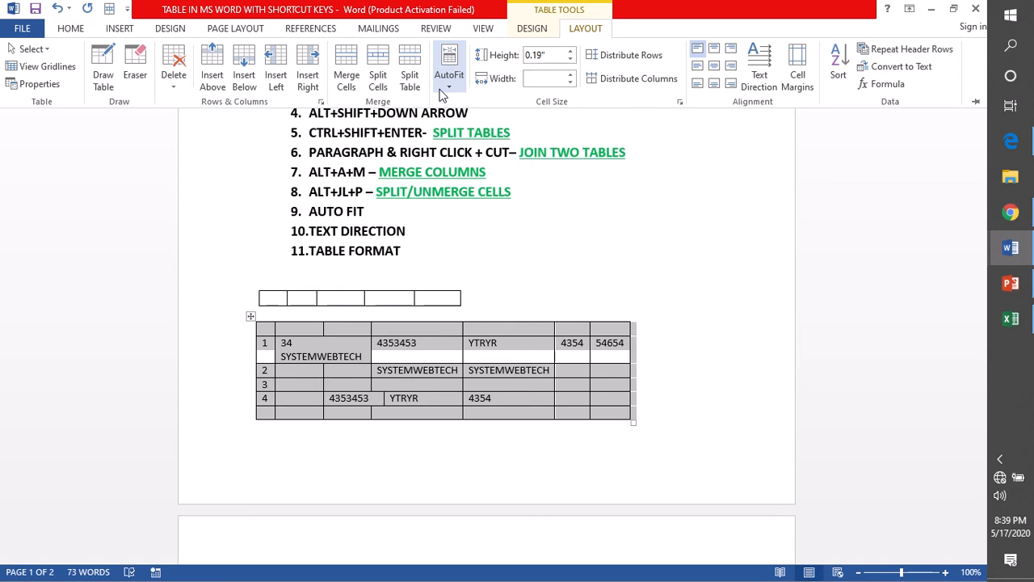
left_click(443, 89)
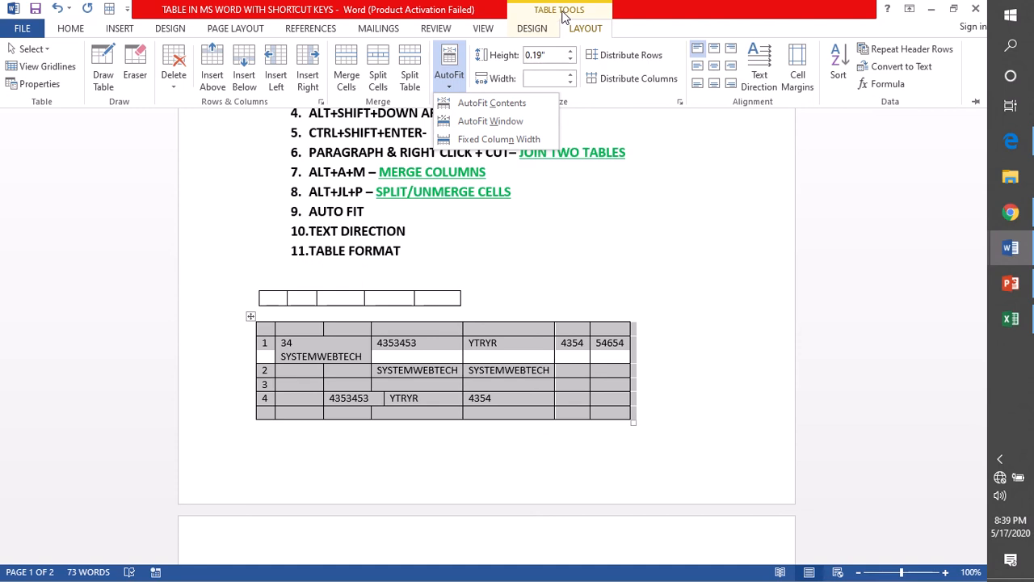
left_click(493, 103)
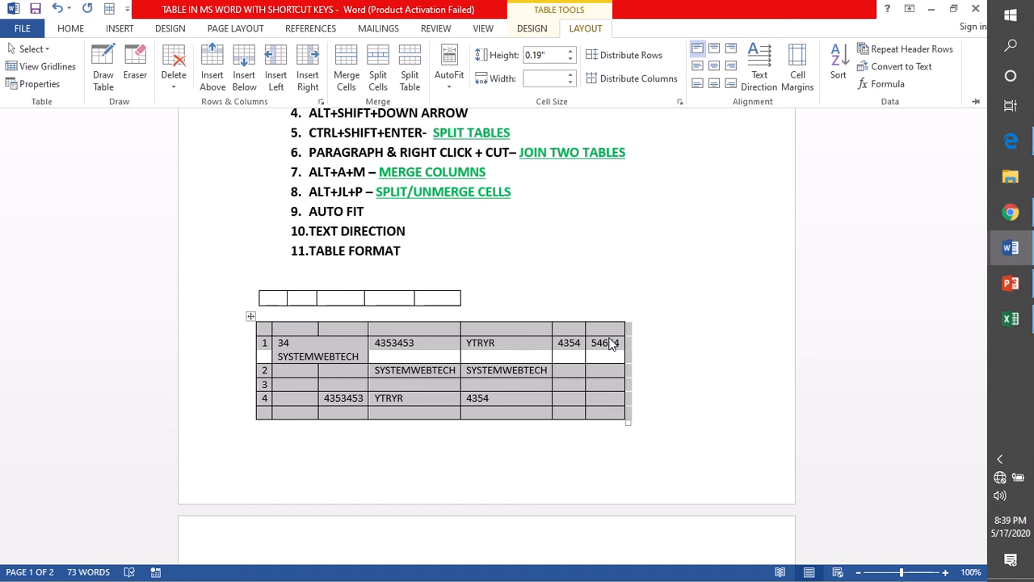
Shorten the two SYSTEMWEBTECH entries in row 2 to SYST and SYSTEM
left_click(505, 370)
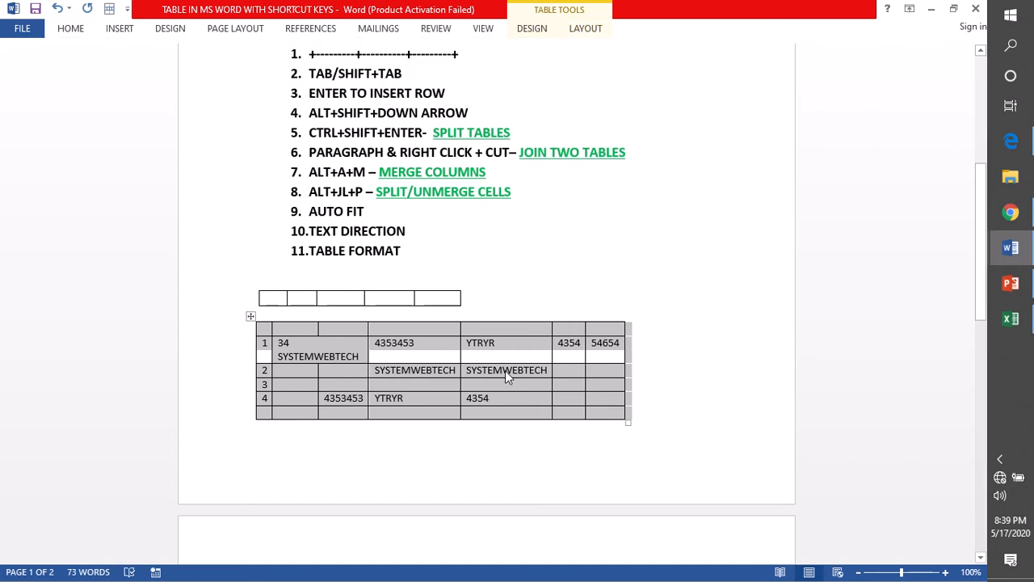
left_click_drag(547, 371, 518, 371)
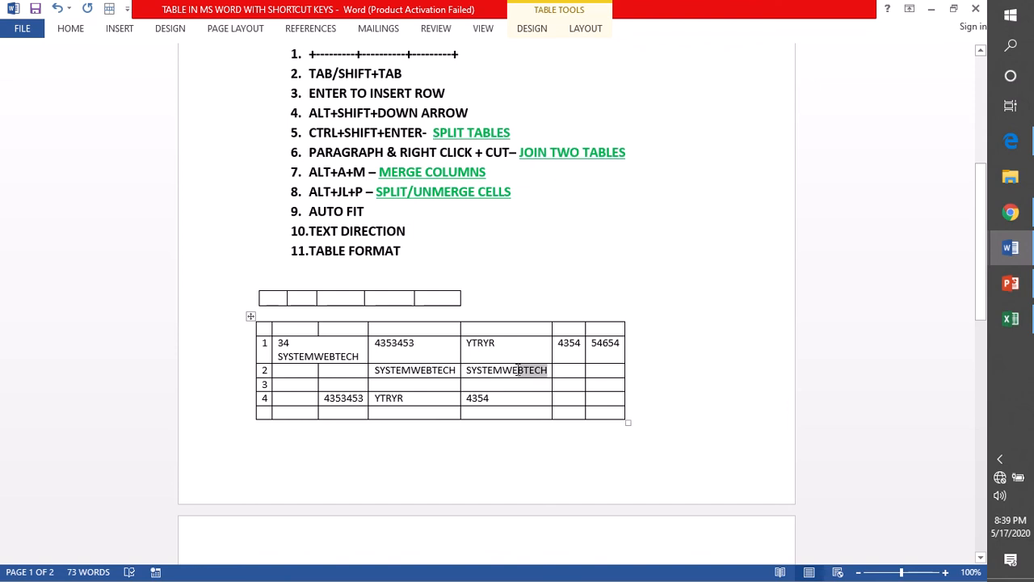
left_click_drag(518, 370, 507, 370)
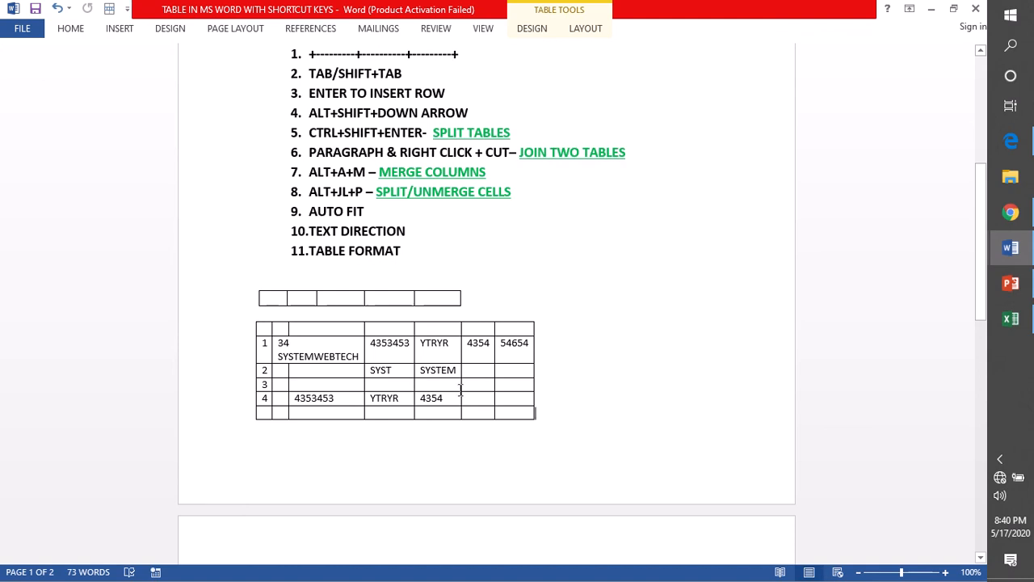
Autofit the whole numbered table to its contents and to the window width, and undo the stray layout change
left_click(251, 316)
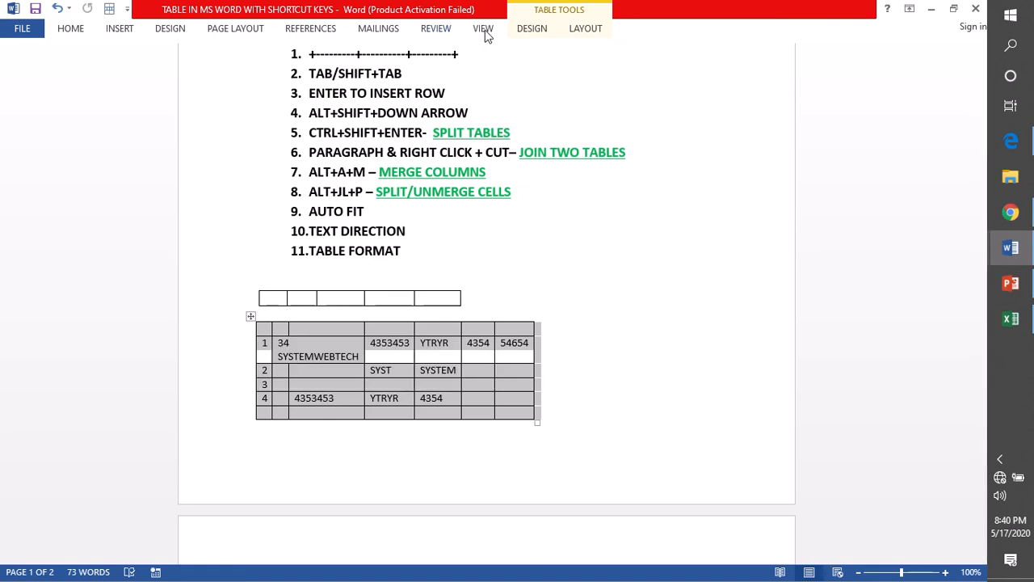
key("alt+j")
key("l")
key("f")
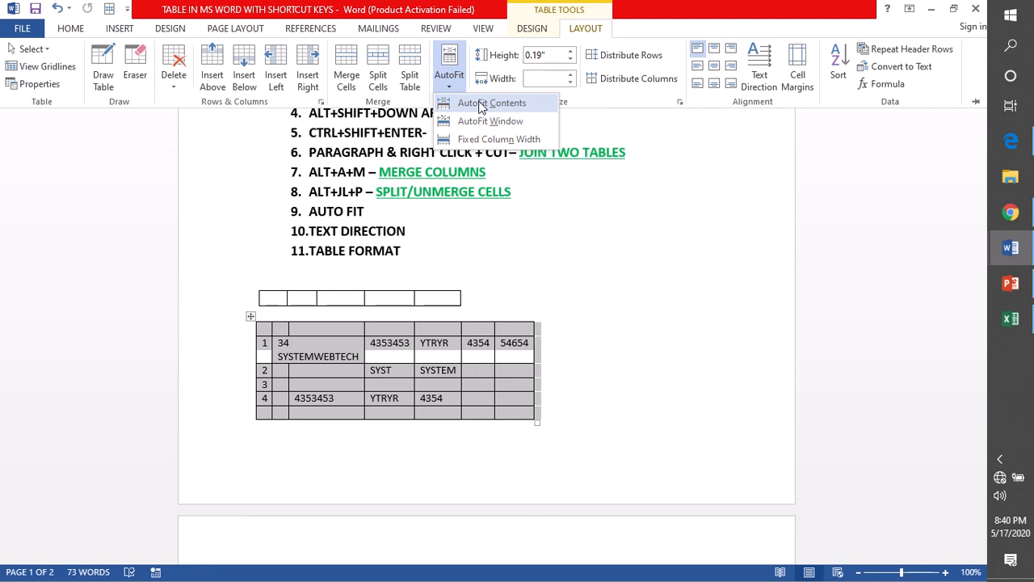
left_click(492, 103)
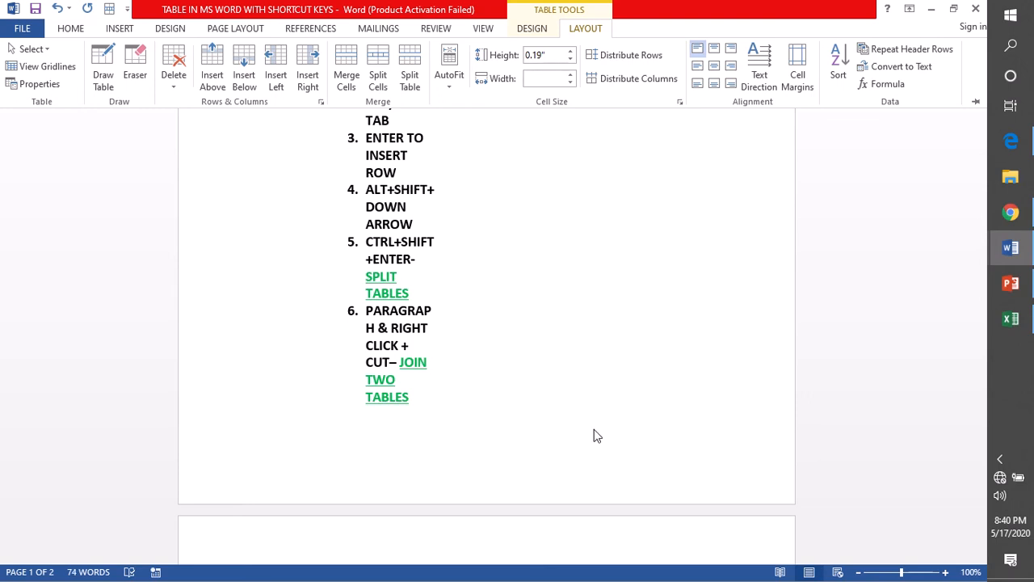
key("ctrl+z")
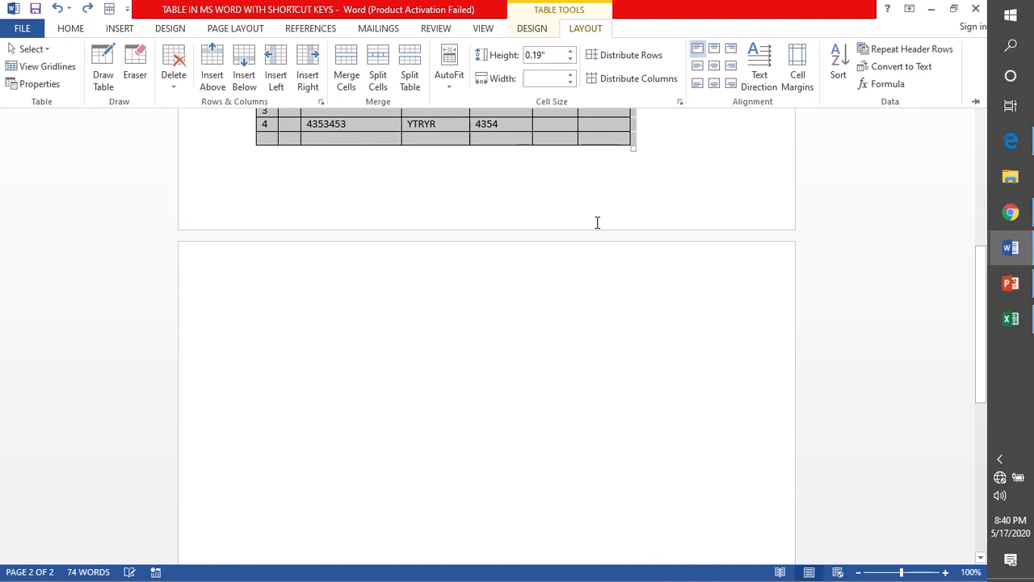
Adjust the cell width of the numbered table
left_click(562, 78)
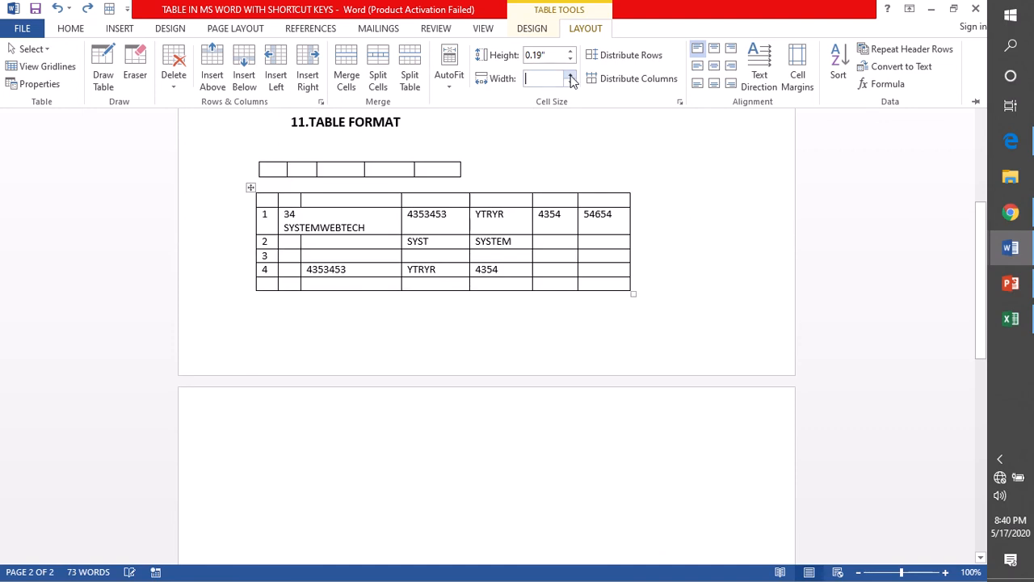
left_click(571, 81)
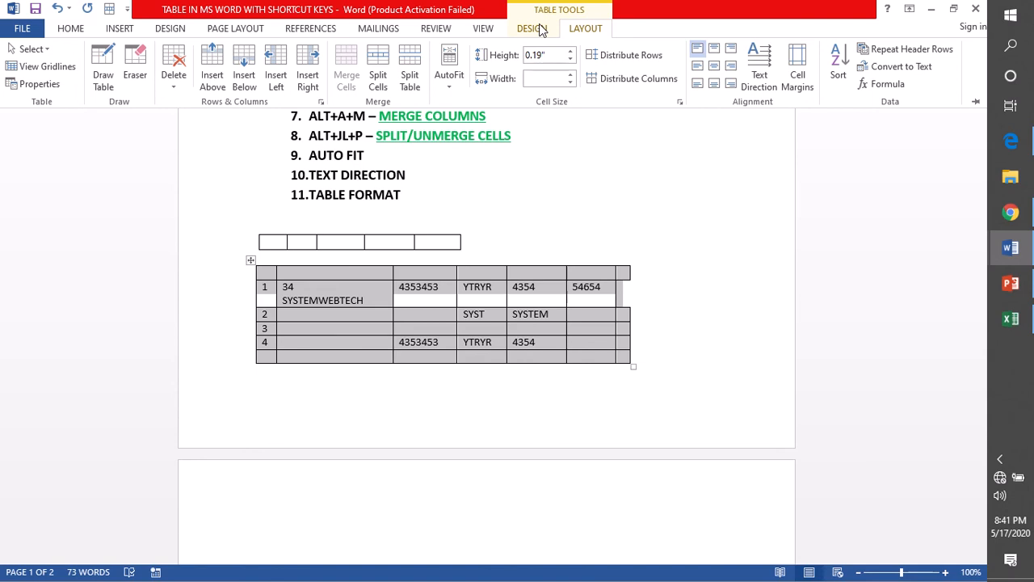
Apply the orange banded table style to the numbered table, and switch Banded Rows off and back on
left_click(533, 28)
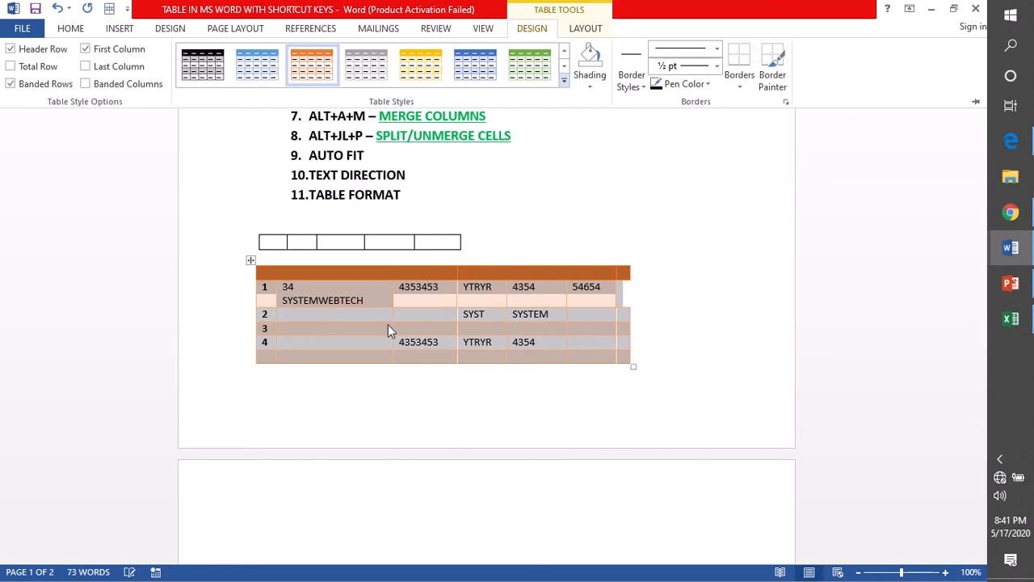
left_click(679, 283)
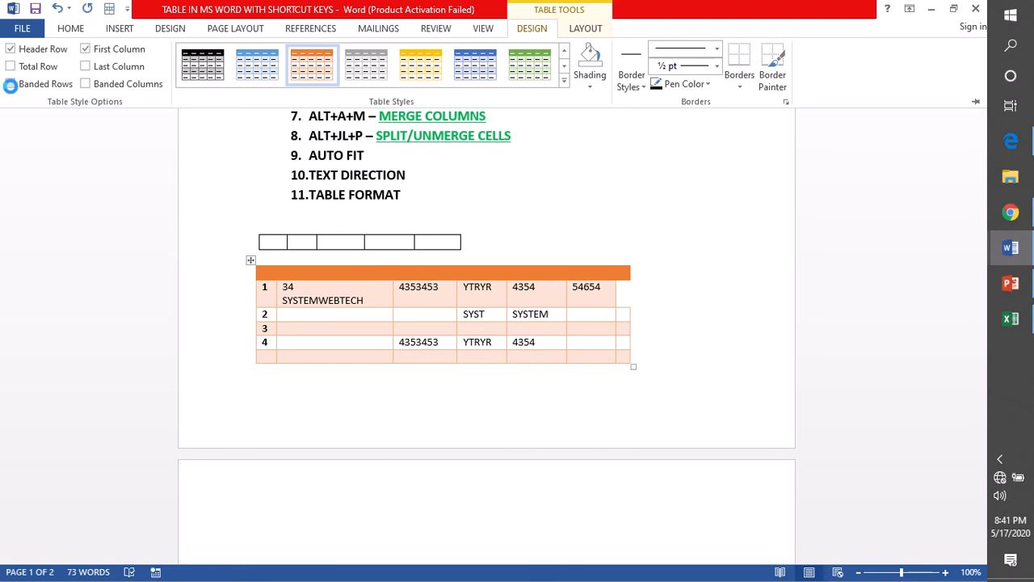
left_click(9, 84)
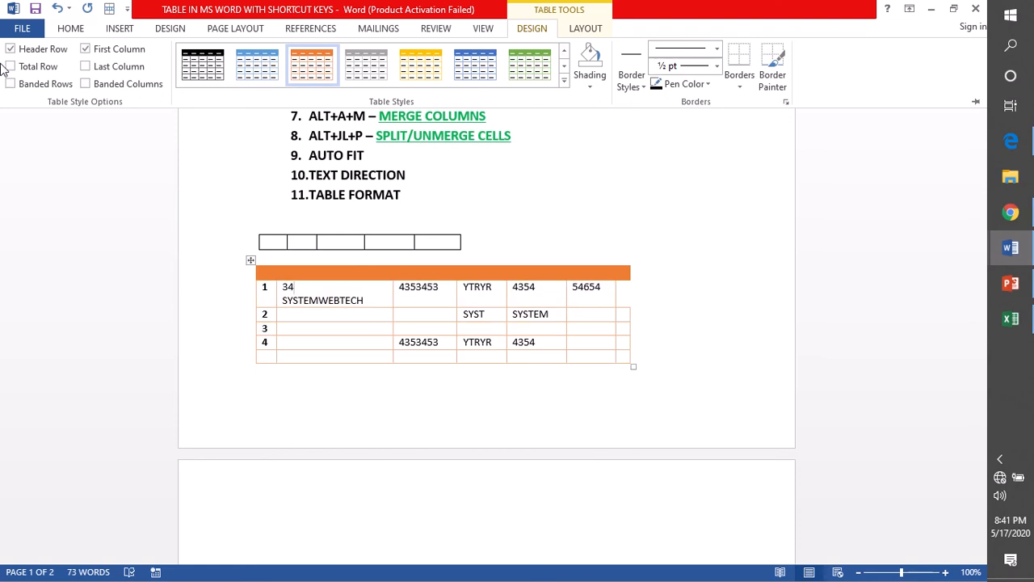
left_click(10, 84)
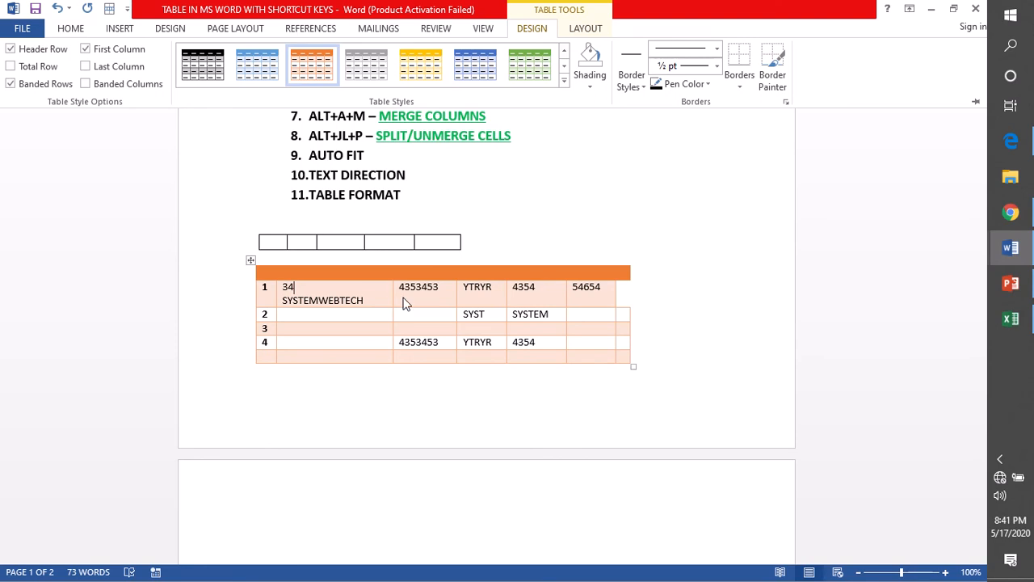
Set the text direction of the row 1 SYSTEMWEBTECH cell to vertical reading upward, and change it to vertical reading downward
left_click(327, 304)
right_click(327, 304)
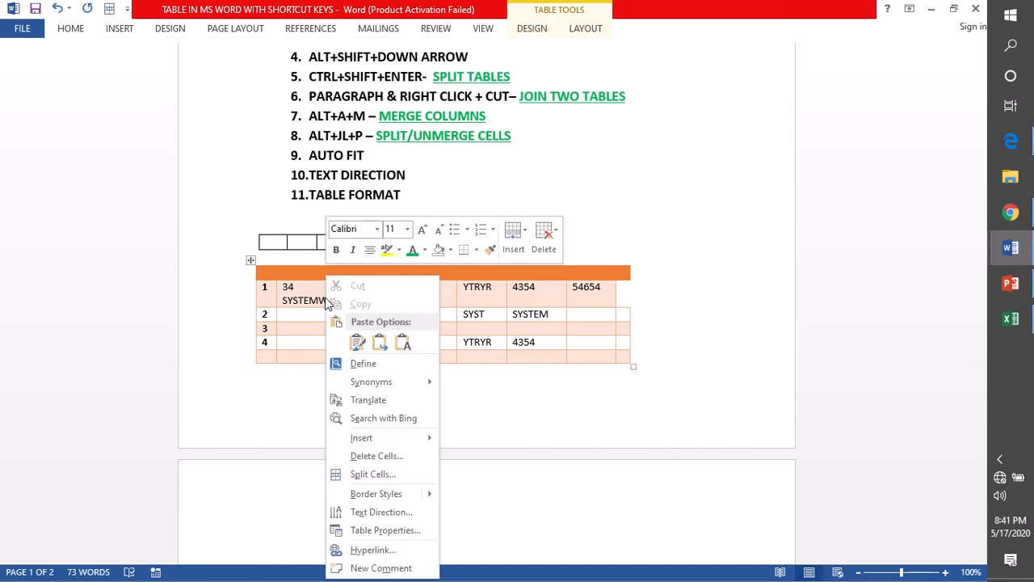
left_click(380, 512)
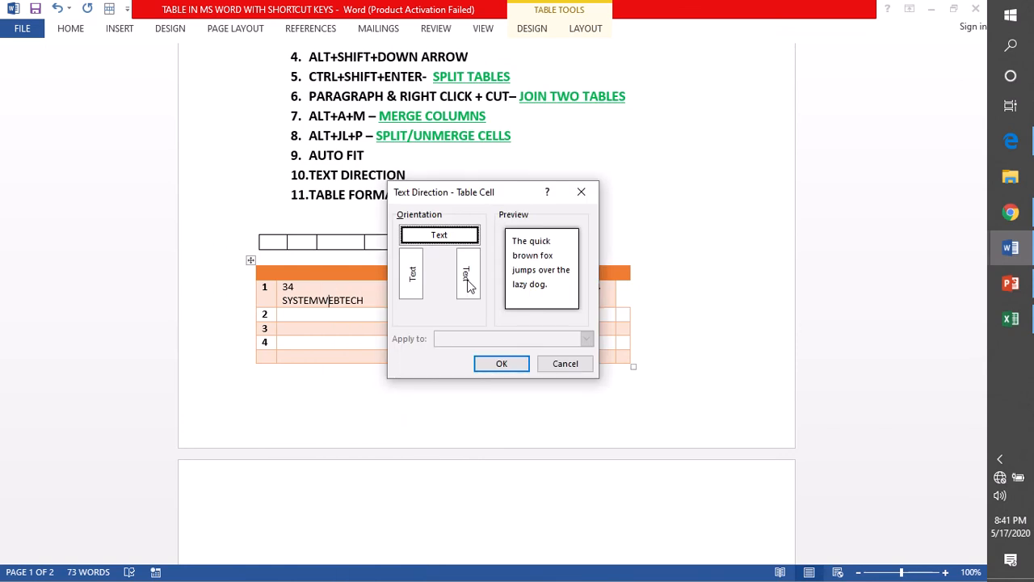
left_click(469, 283)
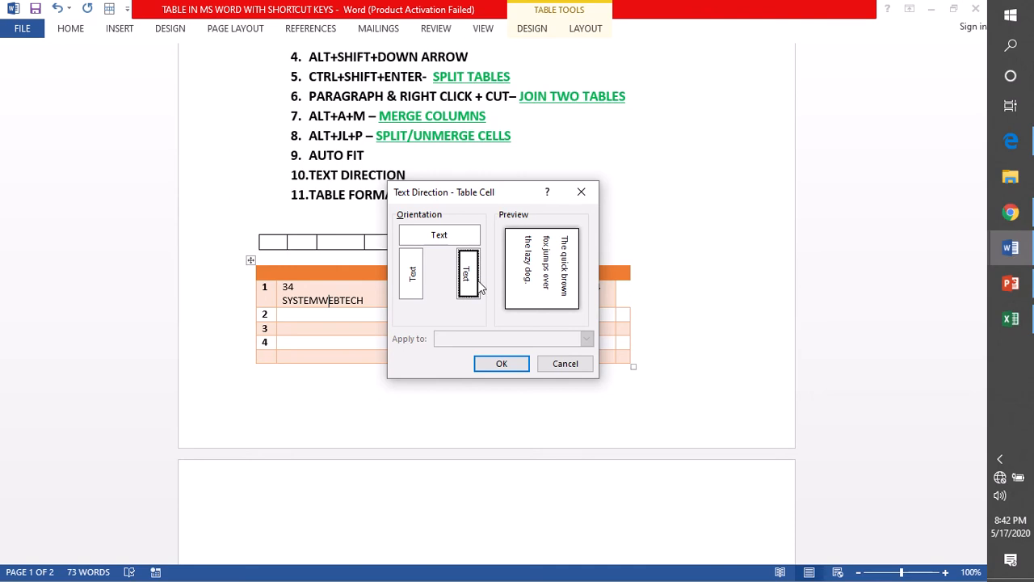
left_click(410, 283)
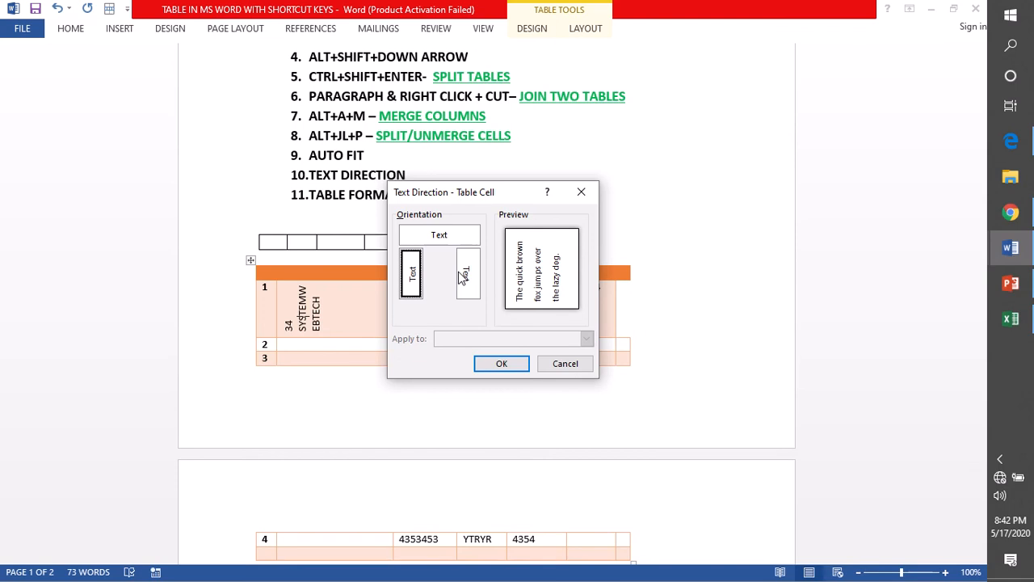
double_click(462, 276)
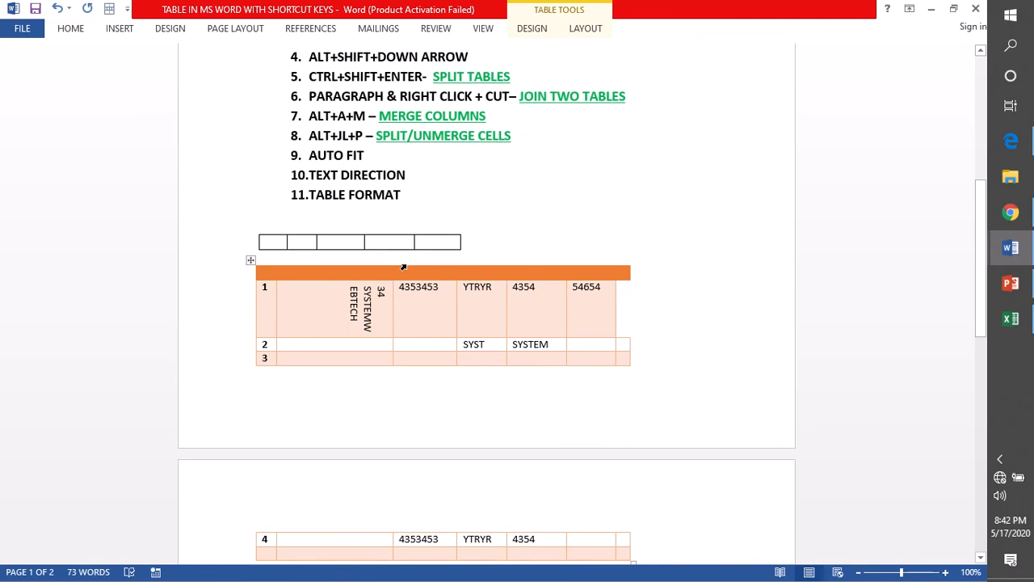
scroll(404, 267, "up", 8)
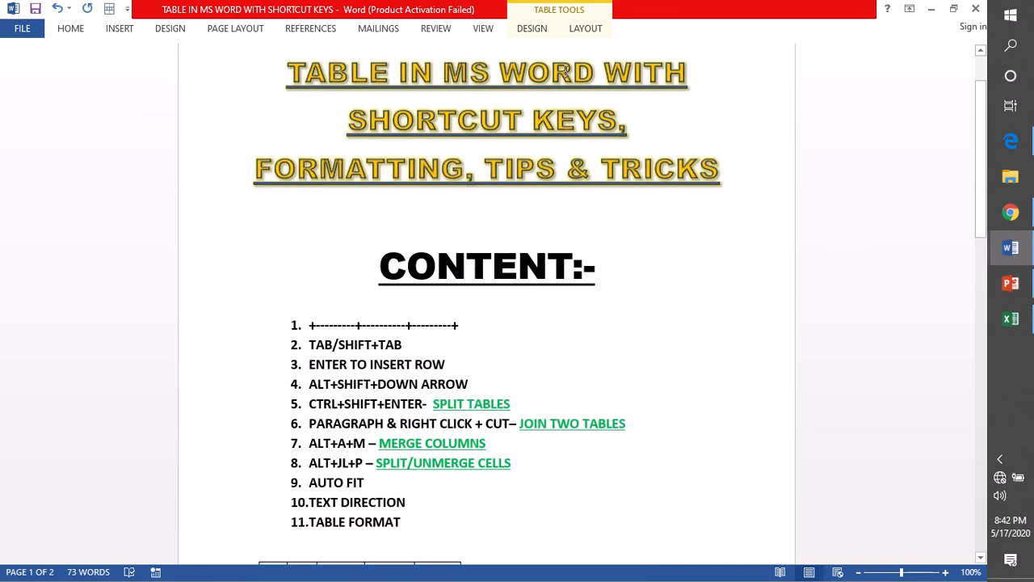